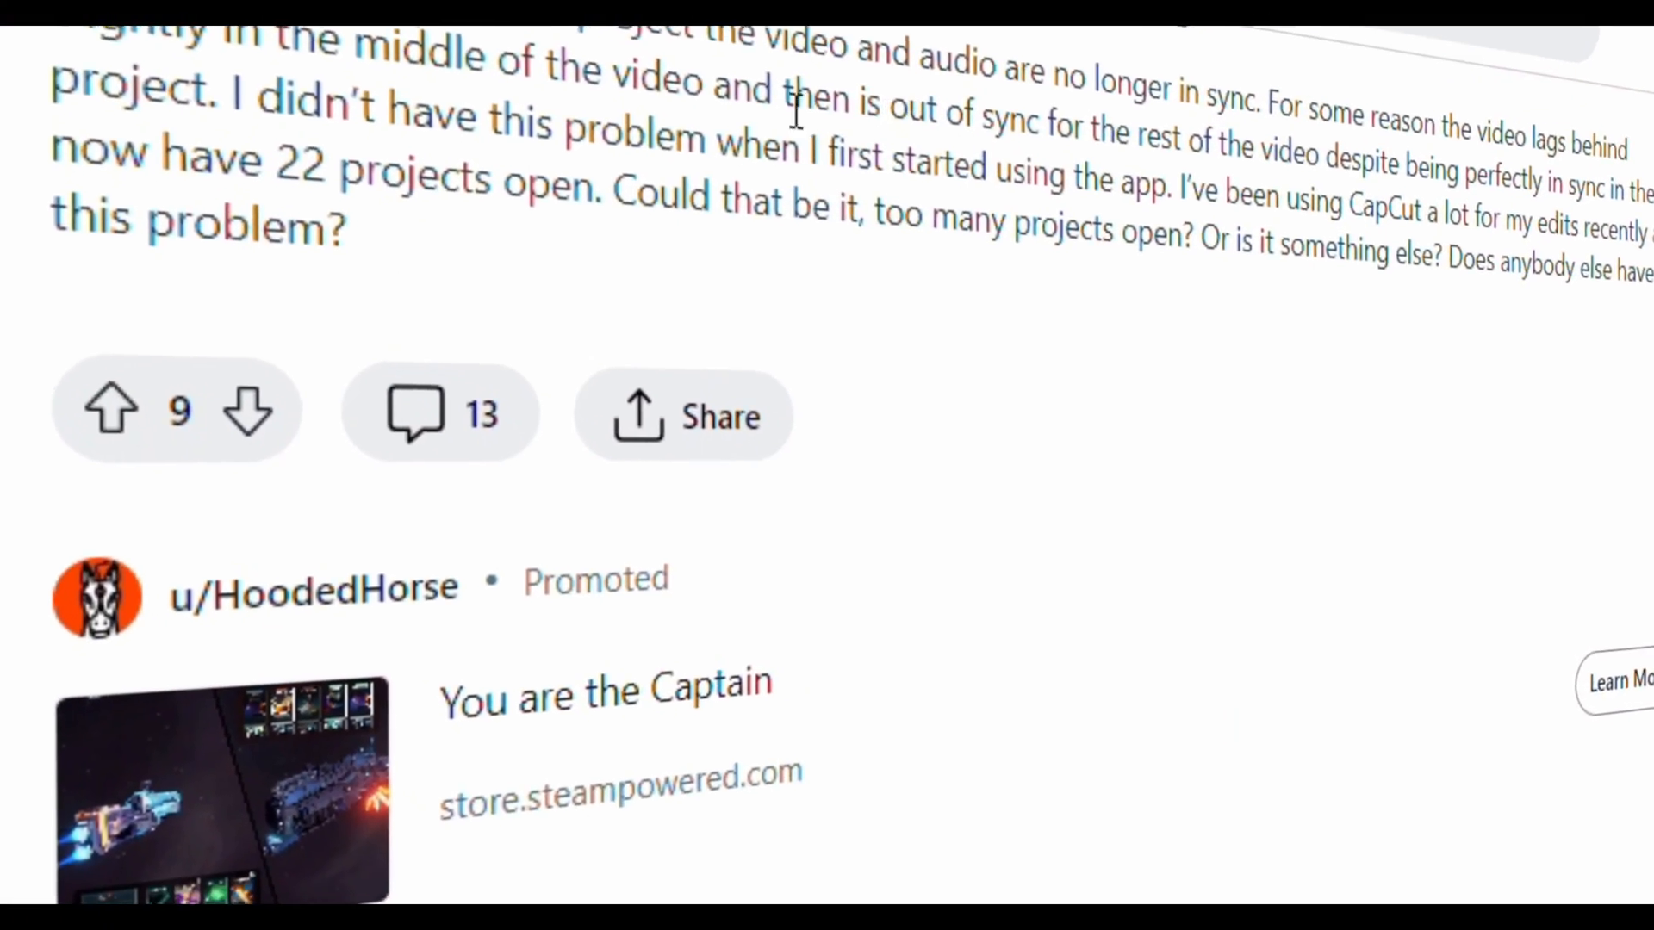
# Step: Browse the Reddit thread on CapCut's audio sync problem and highlight the reply reporting that the suggested fix worked
pyautogui.scroll(-2, 480, 250)
pyautogui.scroll(-2, 481, 250)
pyautogui.scroll(-1, 326, 465)
pyautogui.scroll(-5, 315, 586)
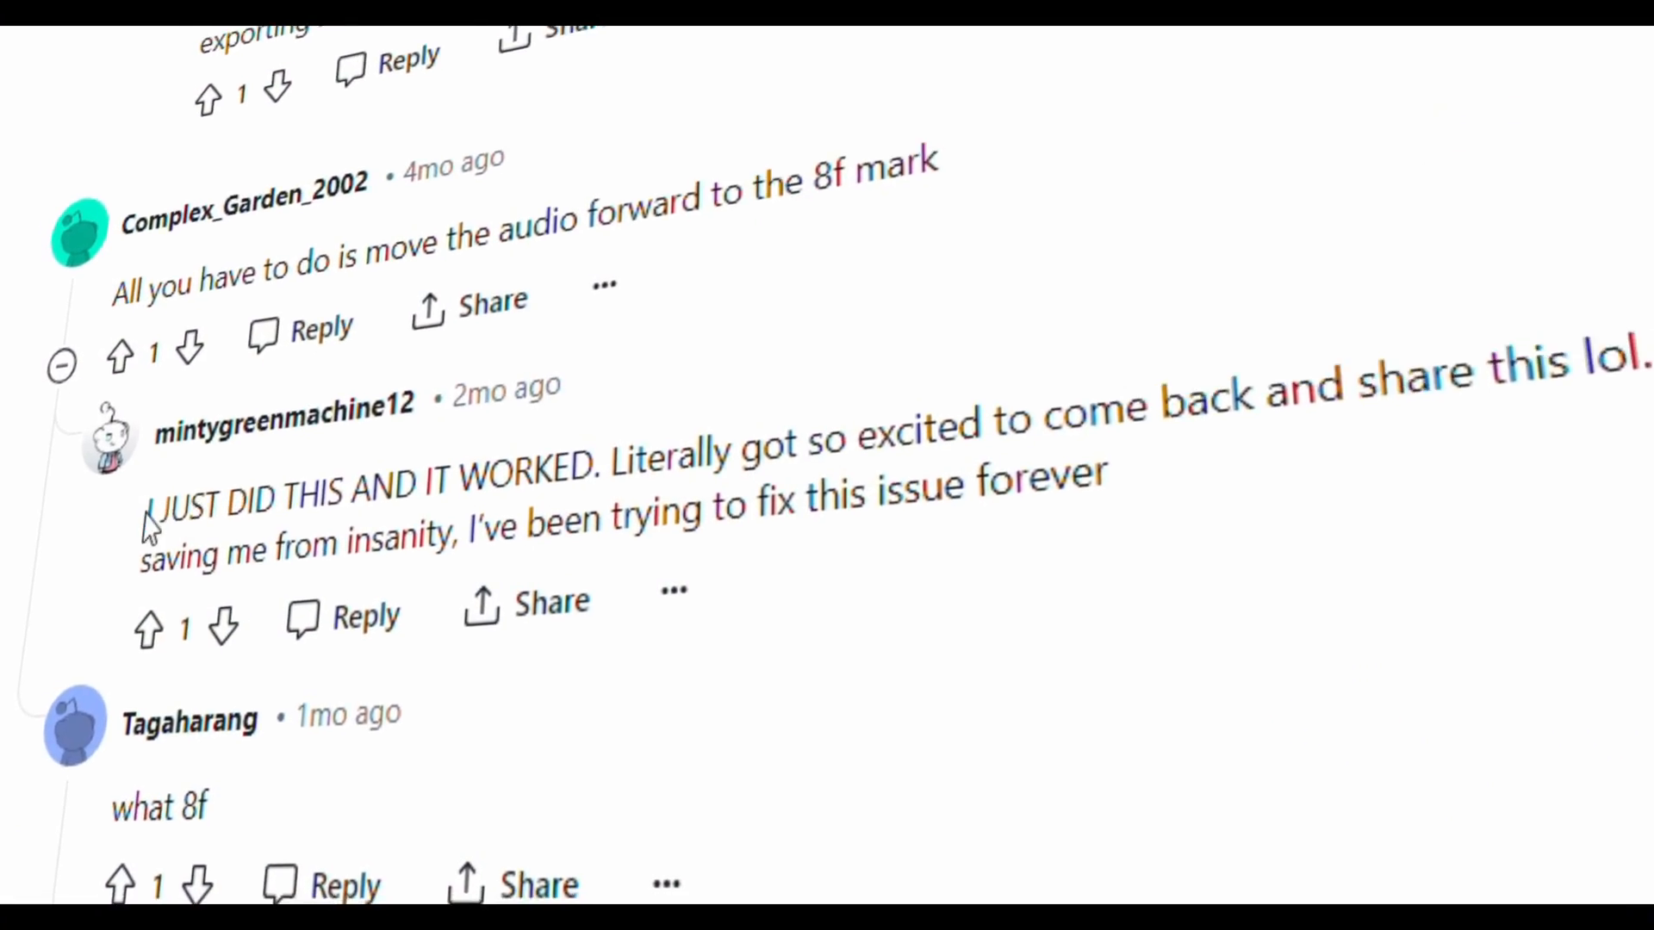
pyautogui.moveTo(152, 498); pyautogui.dragTo(273, 517)
pyautogui.moveTo(395, 611); pyautogui.dragTo(1546, 628)
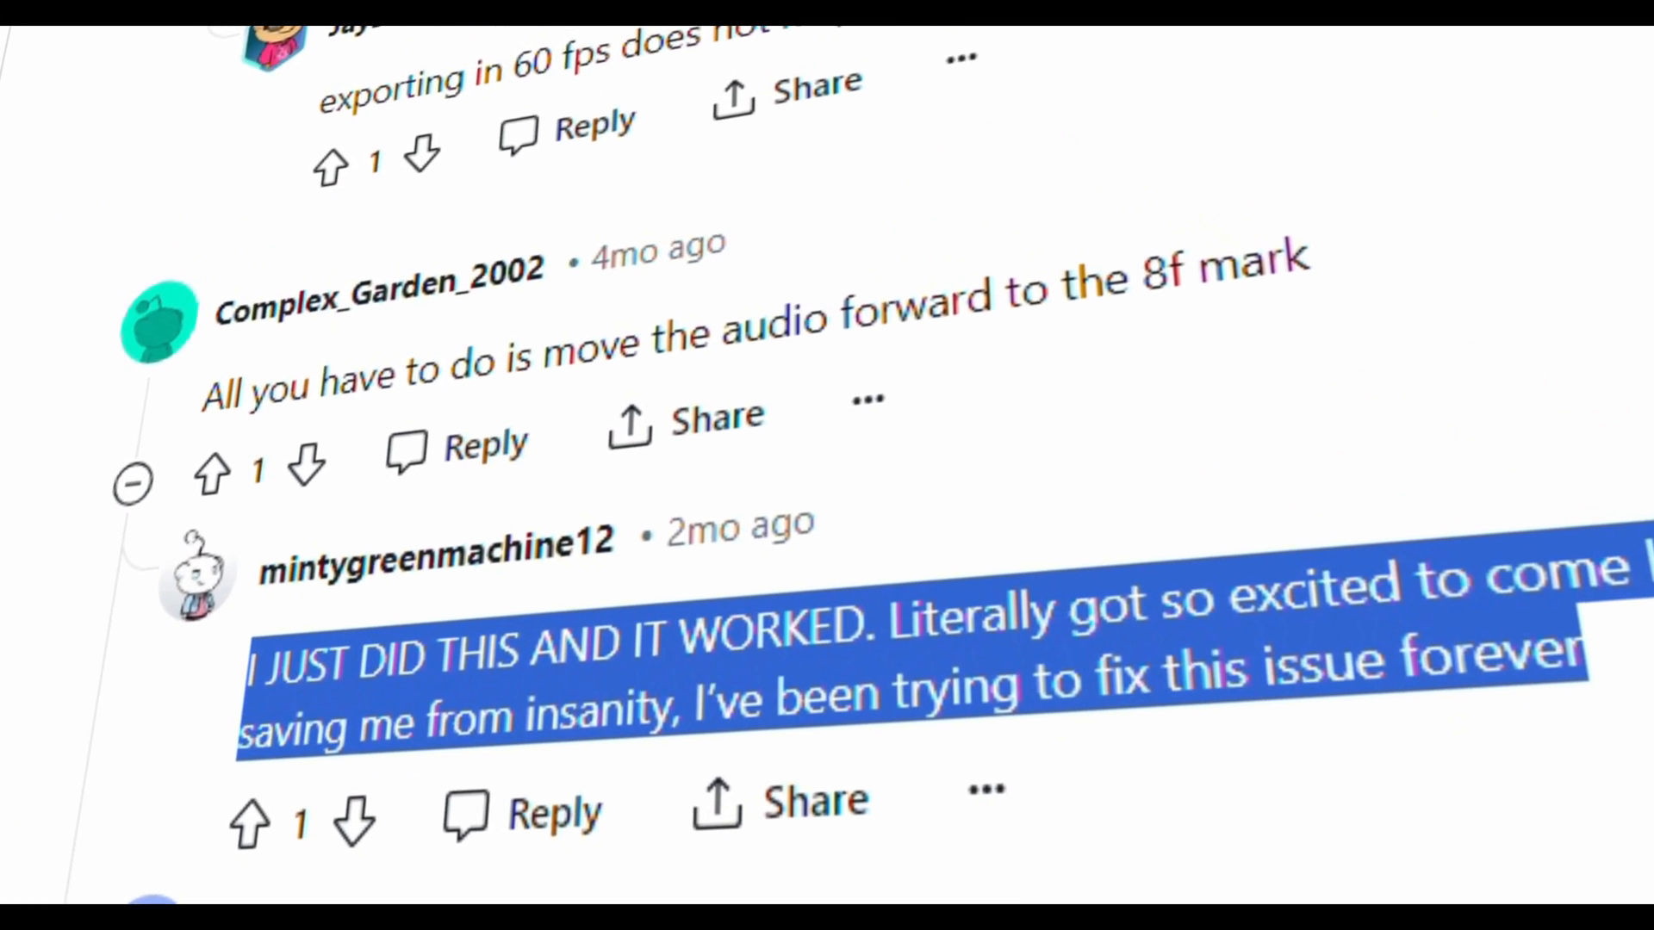
pyautogui.scroll(-1, 252, 889)
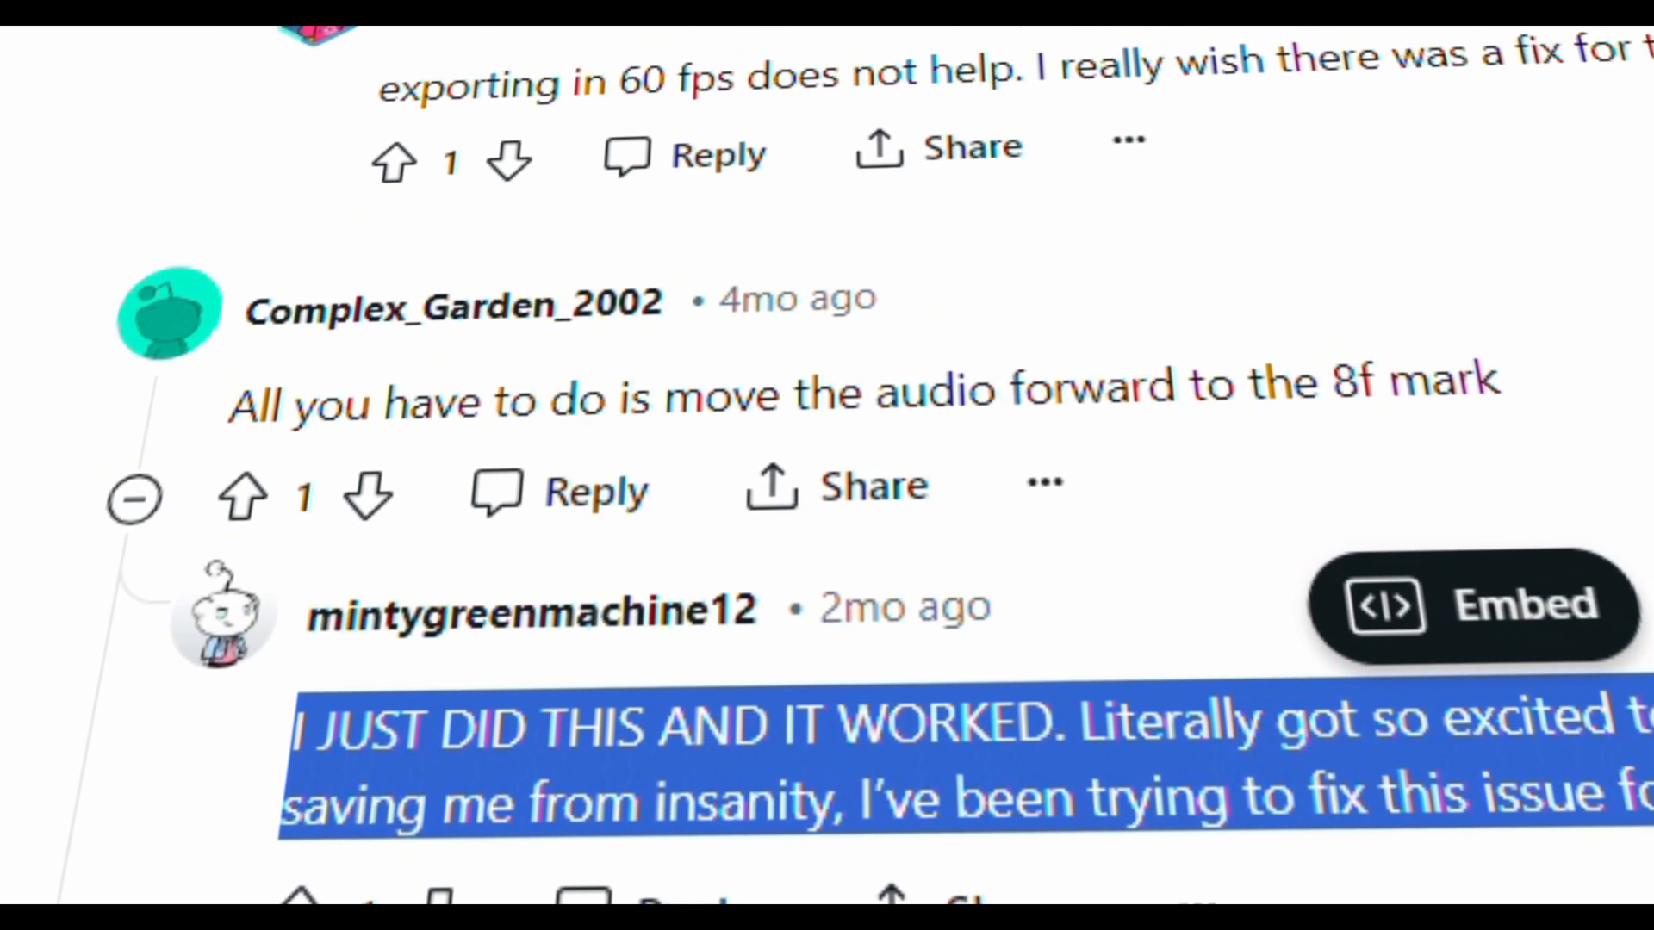
# Step: Highlight the Reddit comment advising to move the audio forward, including its mention of the 8f mark
pyautogui.moveTo(245, 426); pyautogui.dragTo(1551, 461)
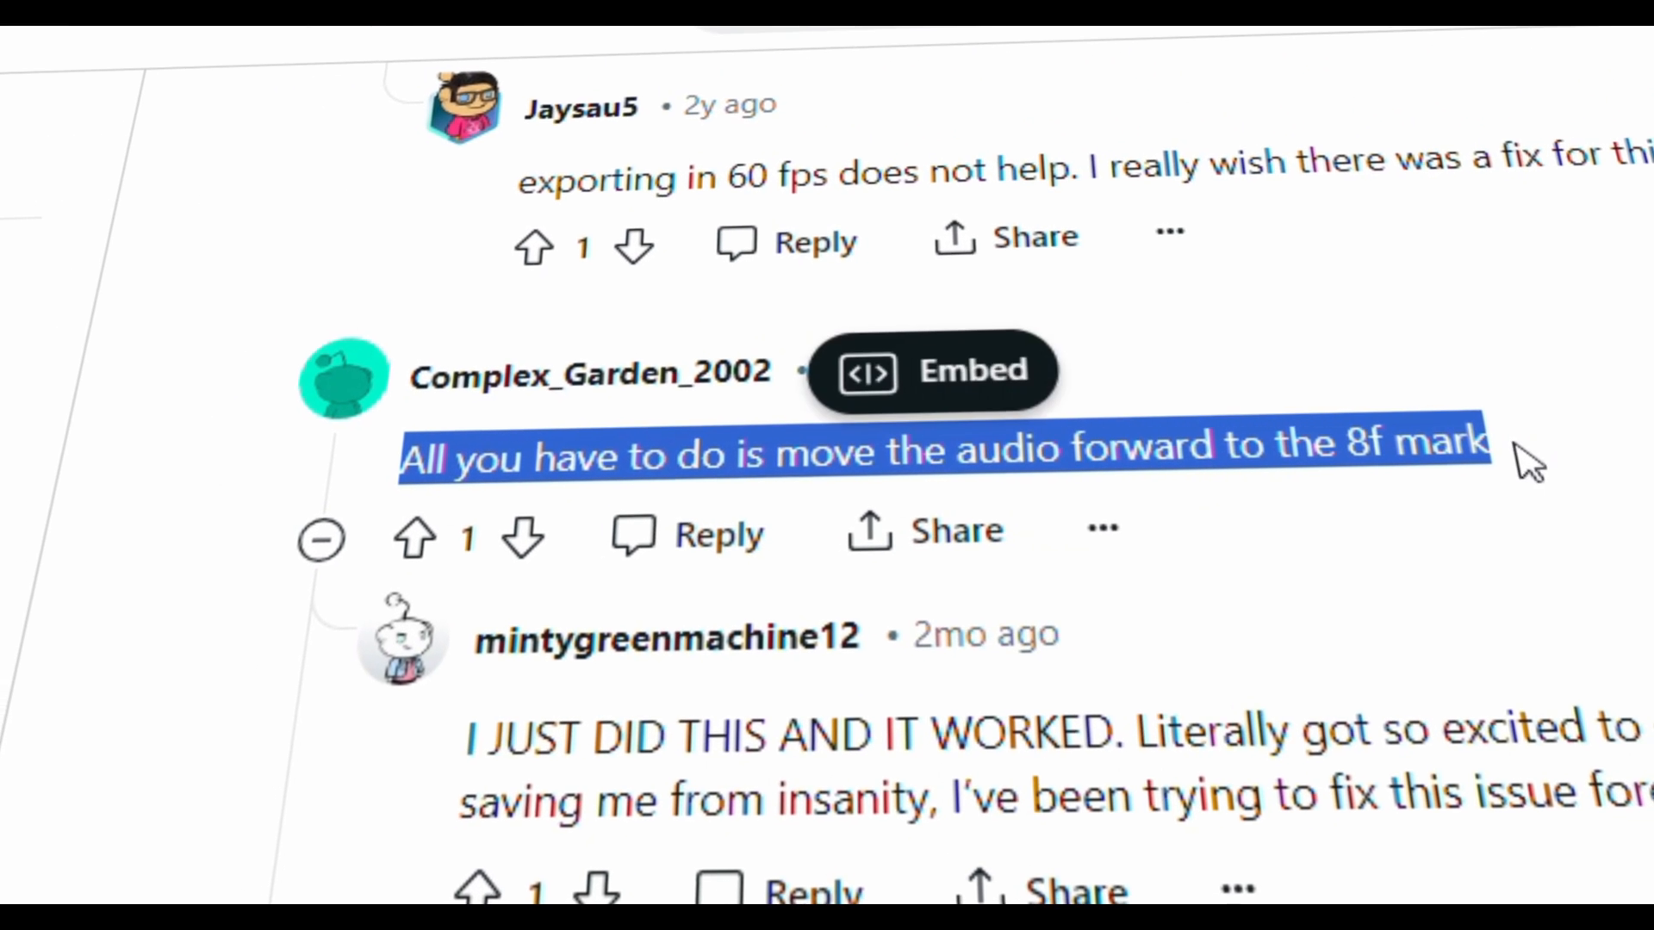
pyautogui.click(1507, 461)
pyautogui.doubleClick(1475, 448)
pyautogui.moveTo(1474, 448); pyautogui.dragTo(1376, 458)
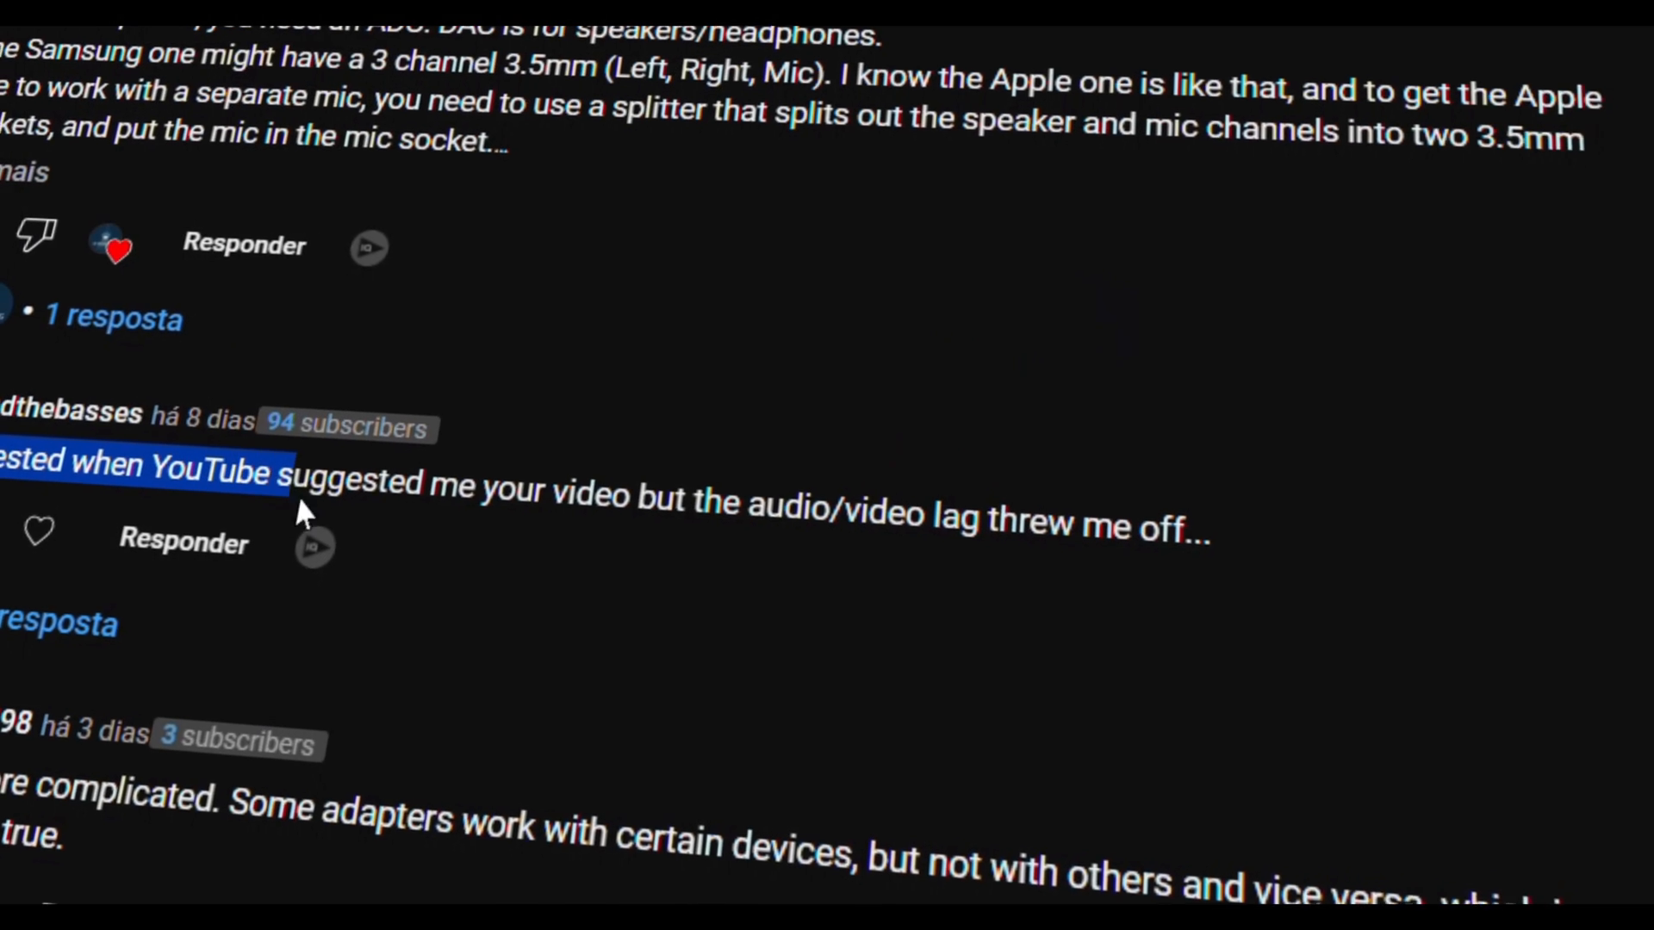
# Step: Highlight the YouTube comment that complains about the audio/video lag
pyautogui.moveTo(295, 509); pyautogui.dragTo(430, 517)
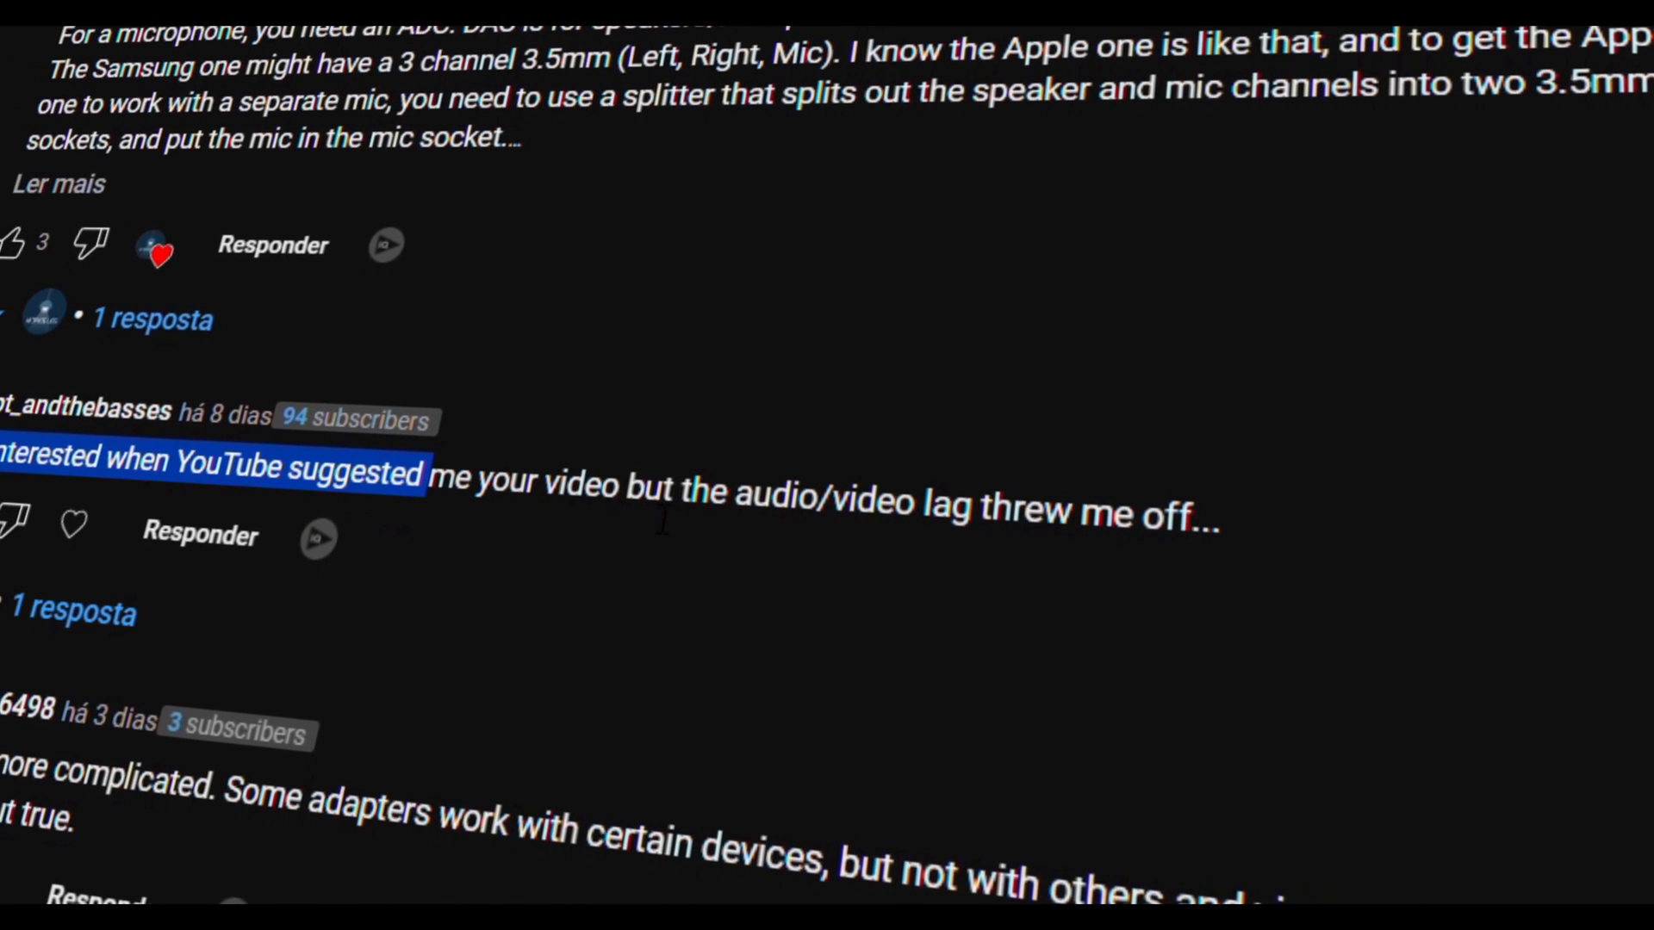
pyautogui.moveTo(633, 500); pyautogui.dragTo(1210, 541)
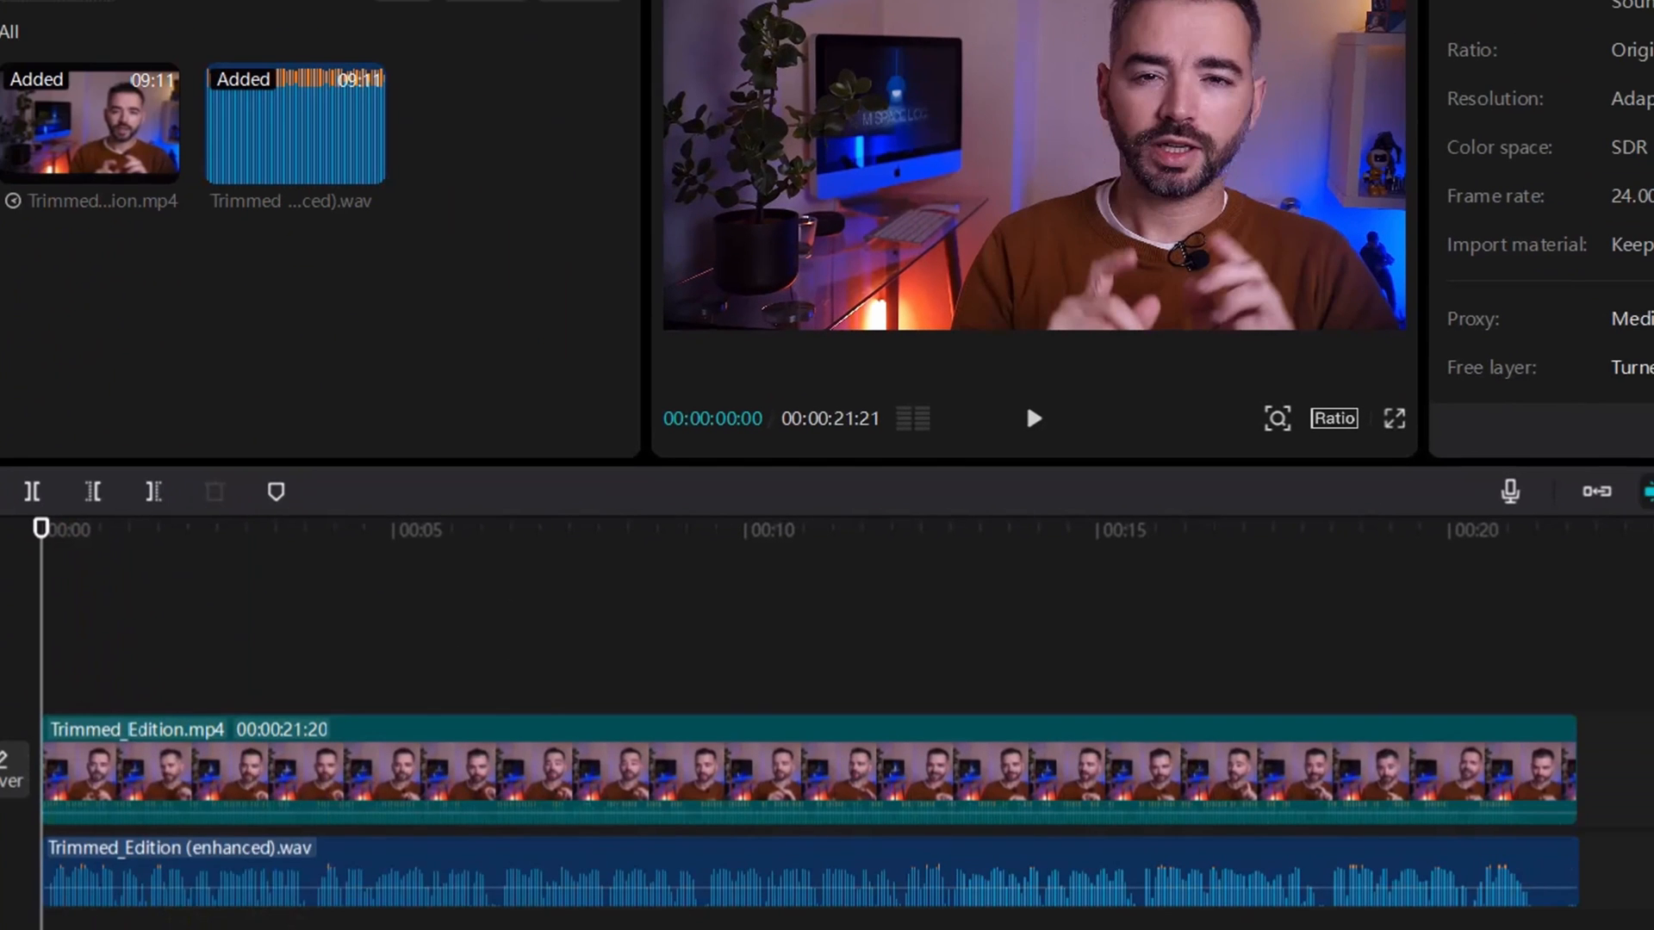
# Step: Play the source video in the Trimmed_Edition folder with VLC to check its sync, stop it and return to CapCut
pyautogui.click(306, 870)
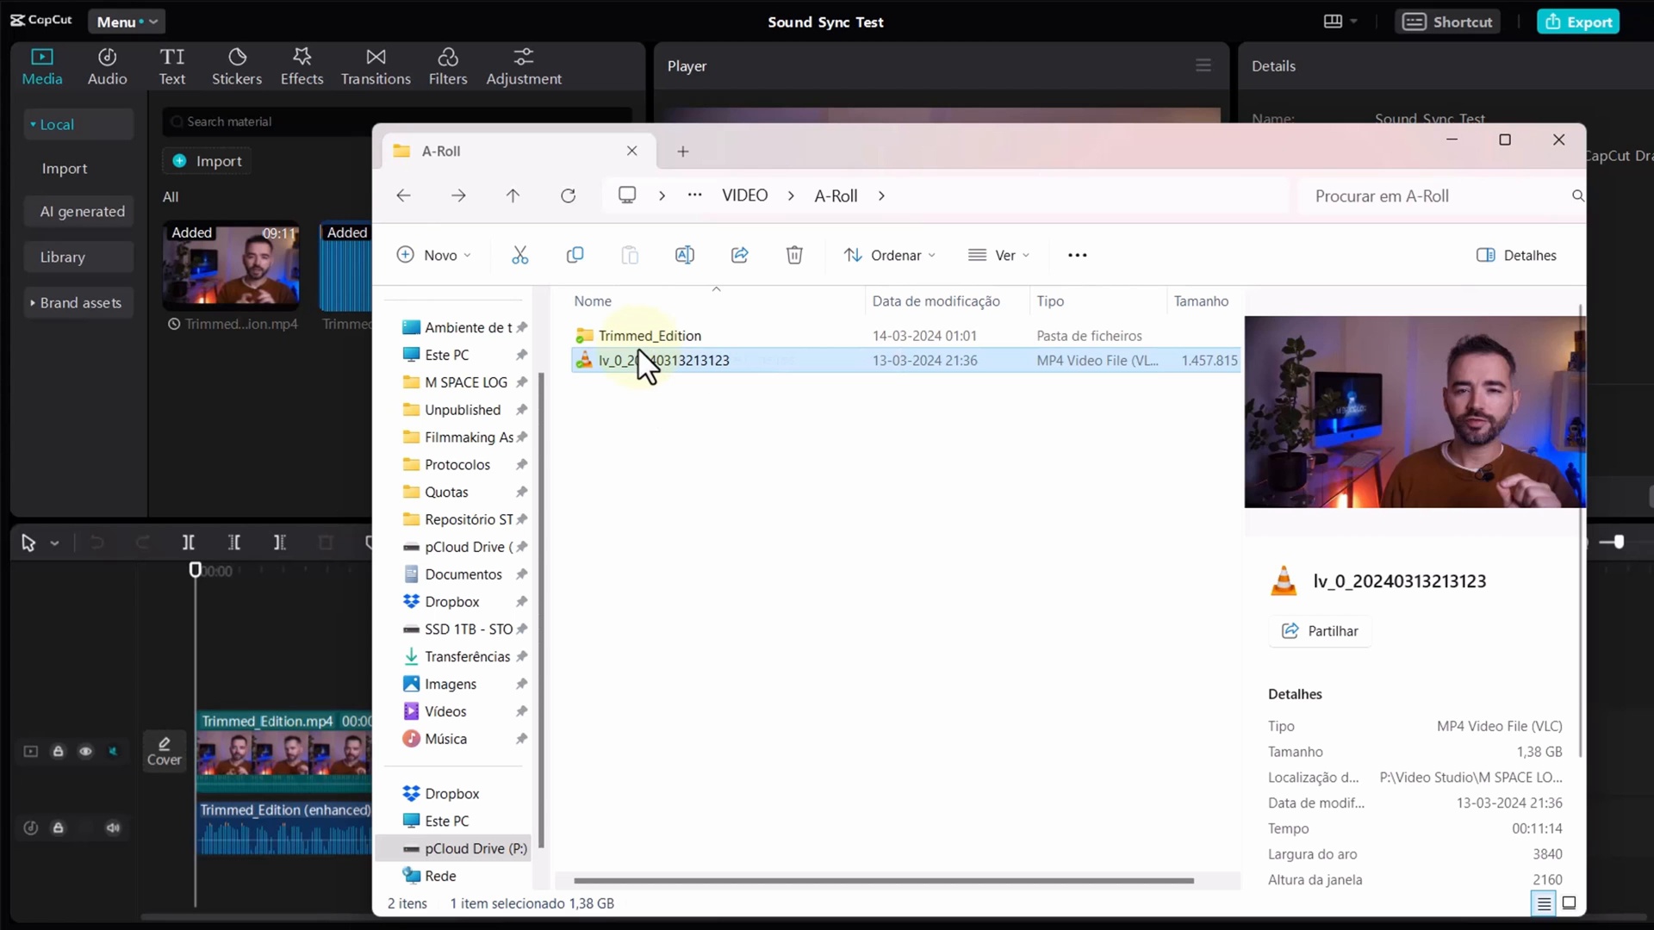
pyautogui.click(644, 337)
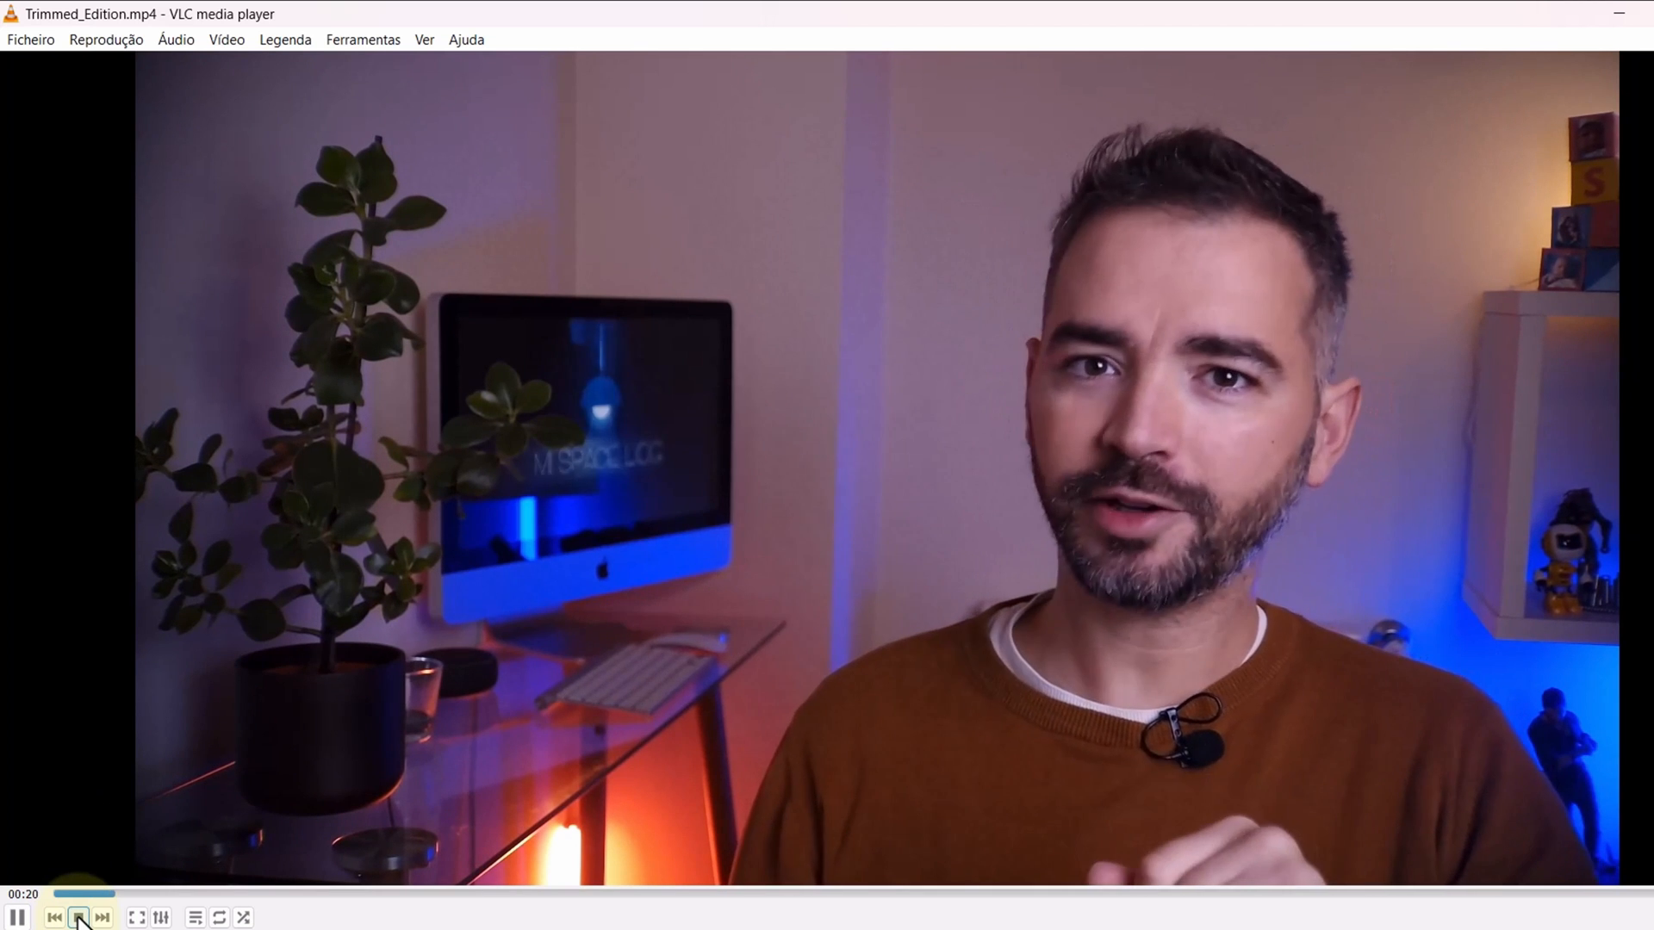
pyautogui.click(79, 918)
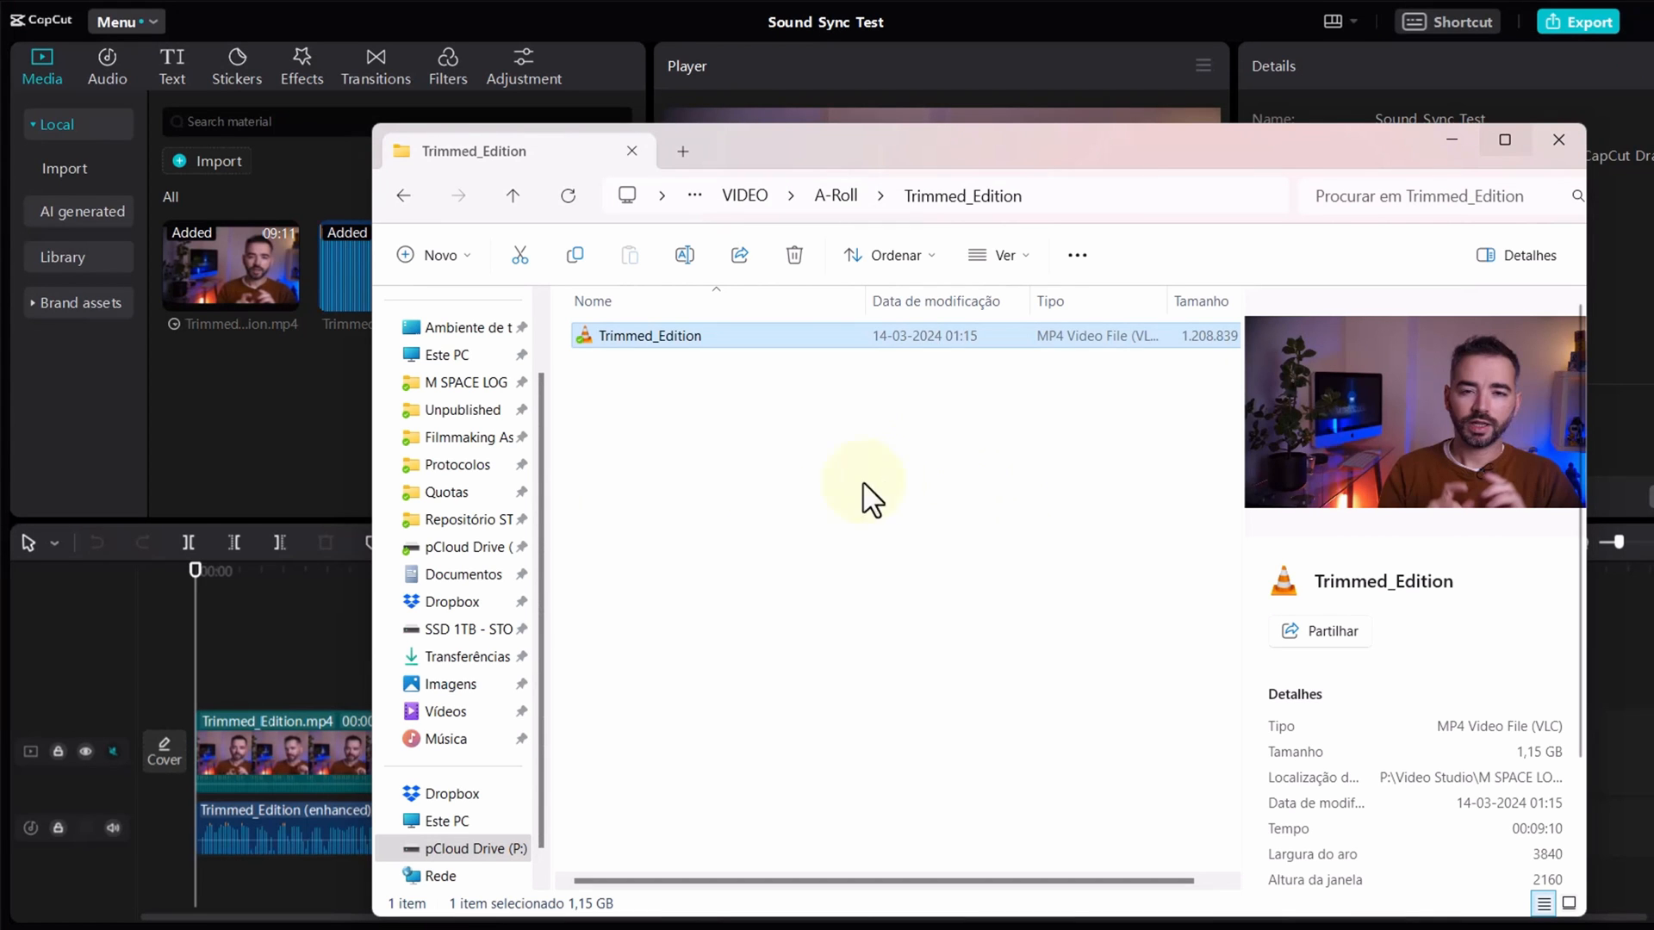
pyautogui.click(261, 466)
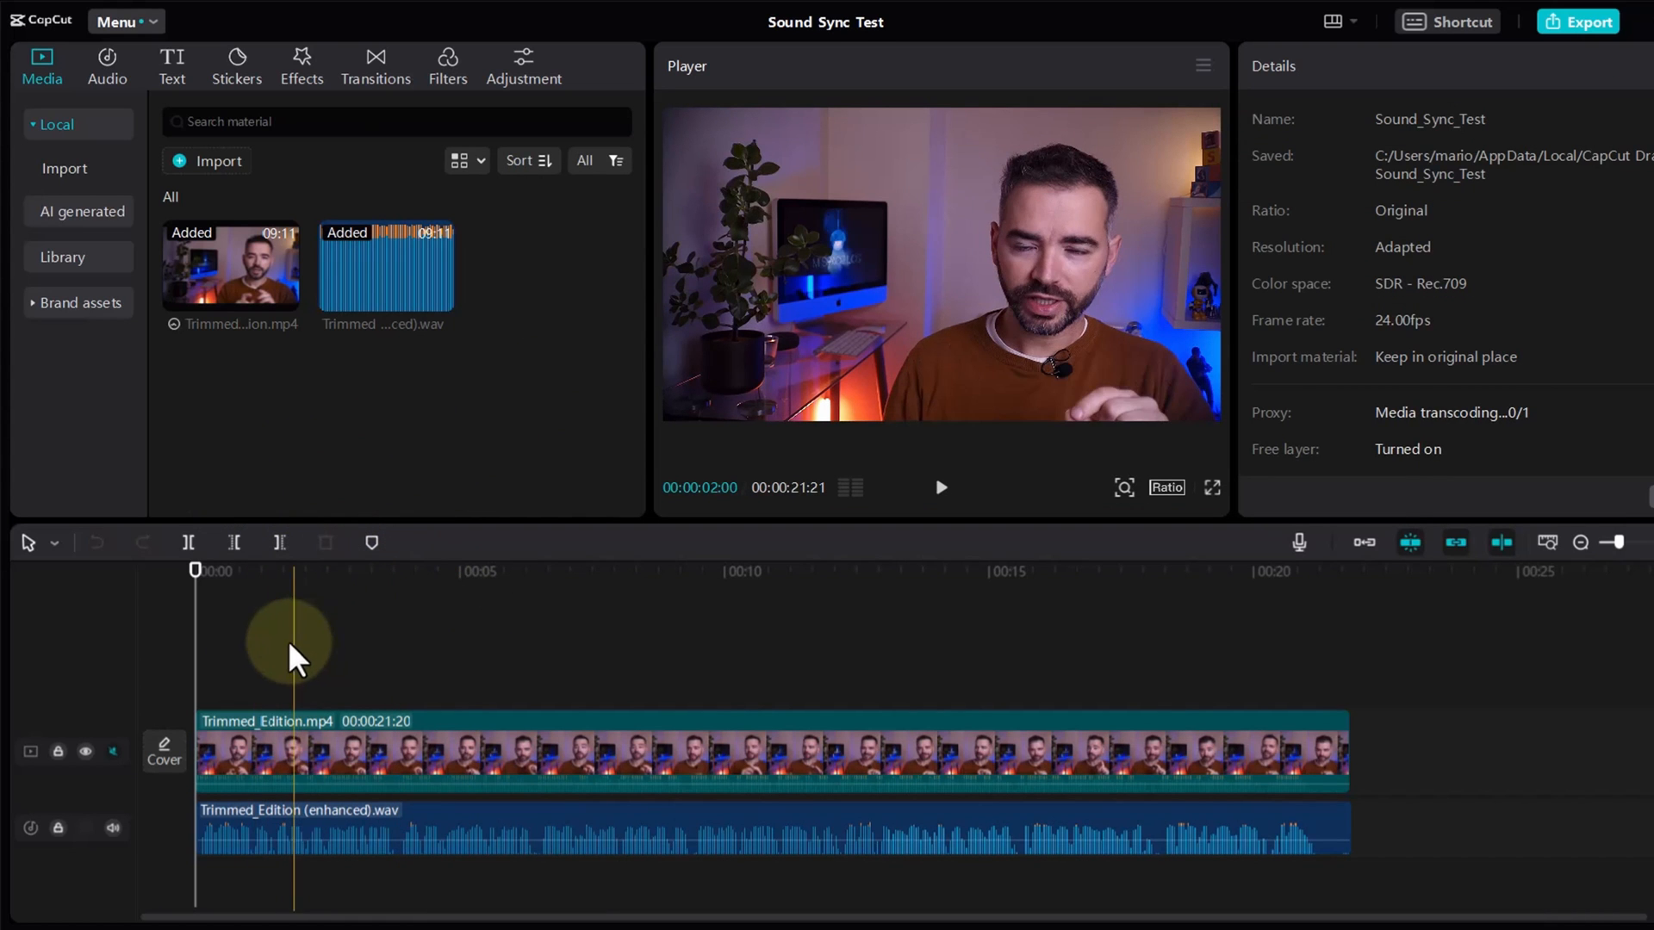
# Step: Play the Sound Sync Test timeline from the beginning to check the lip sync
pyautogui.click(235, 753)
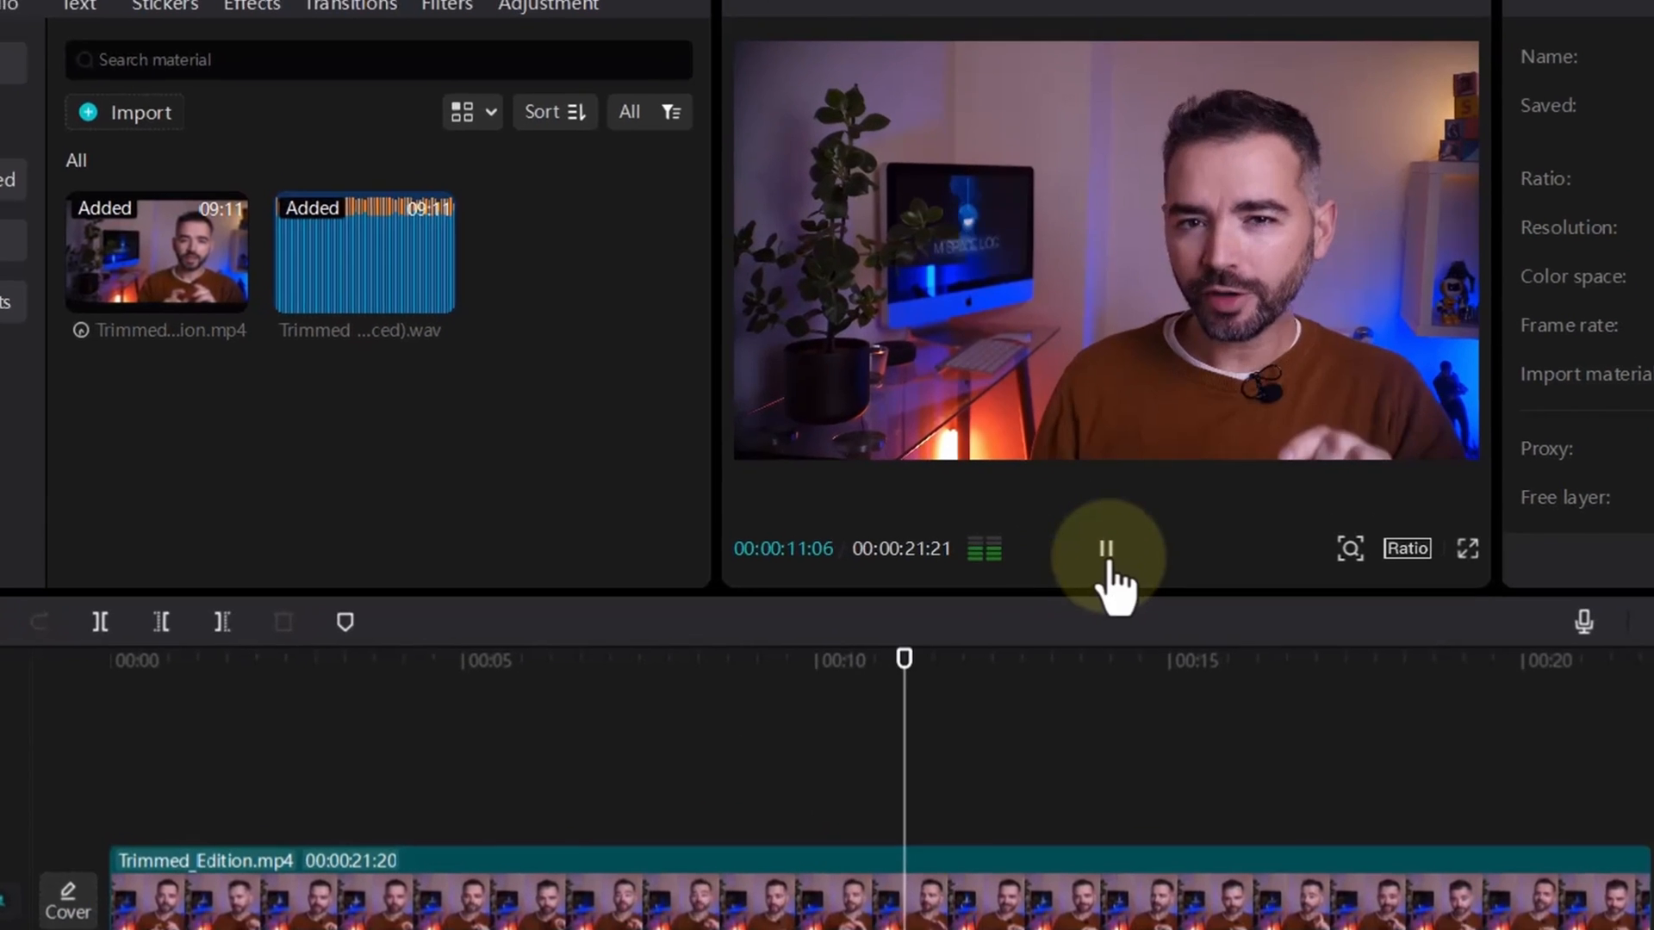
pyautogui.click(1087, 437)
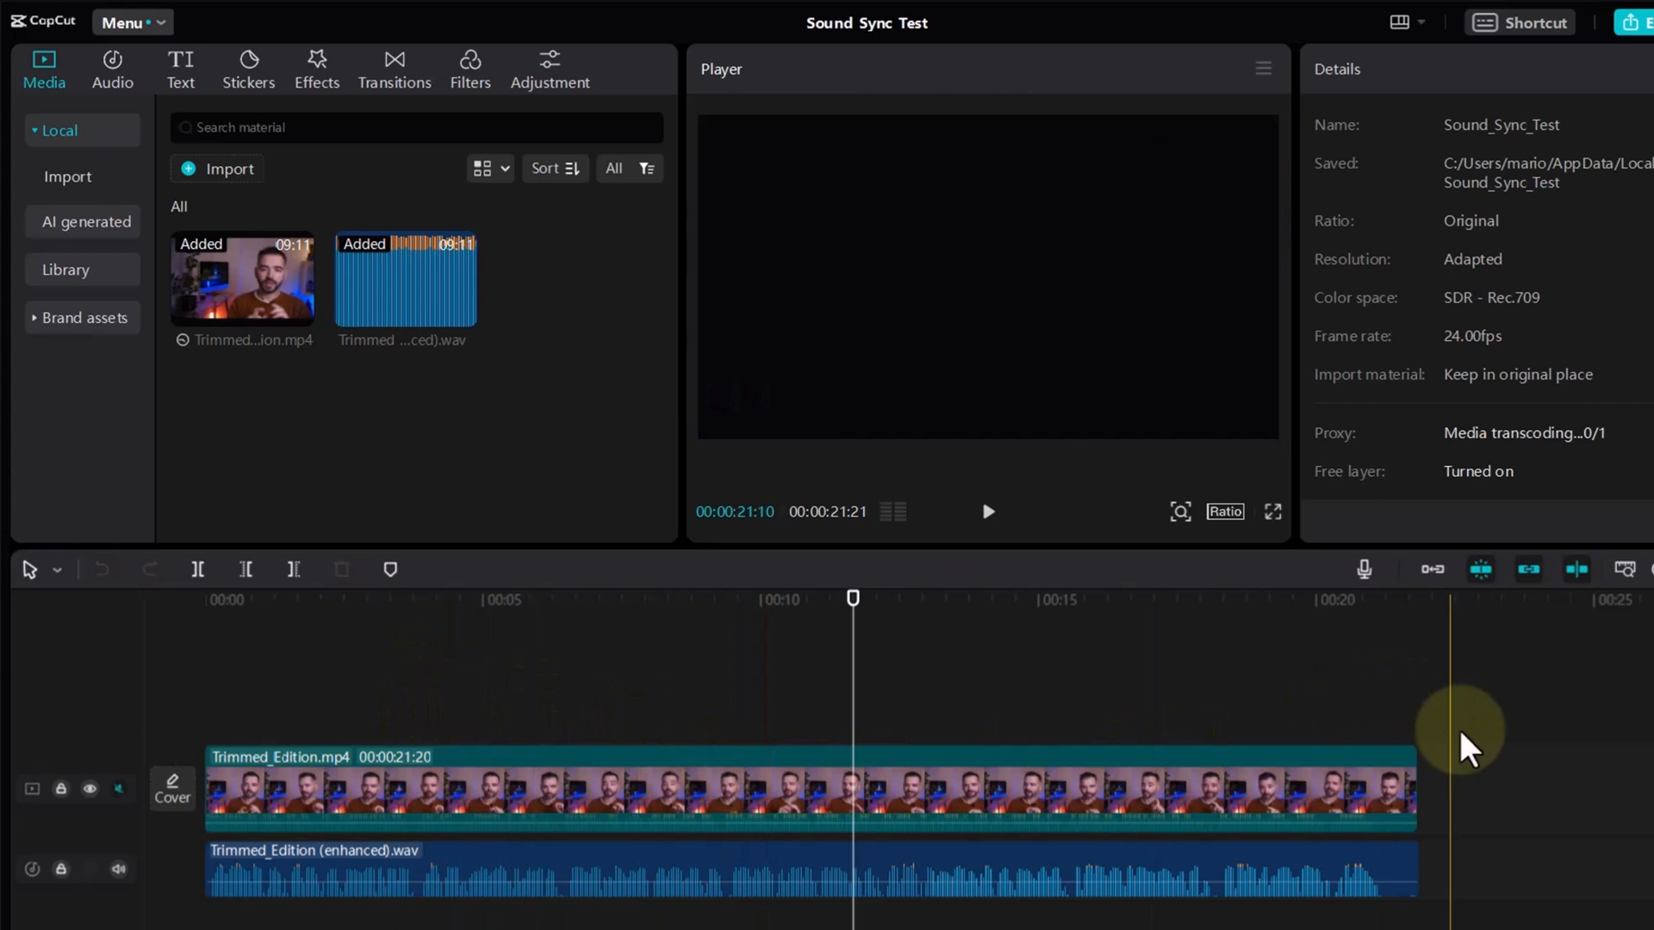
# Step: Sync the Trimmed_Edition.mp4 video to the enhanced .wav audio clip and examine the offset at the start of the timeline
pyautogui.rightClick(499, 870)
pyautogui.click(577, 891)
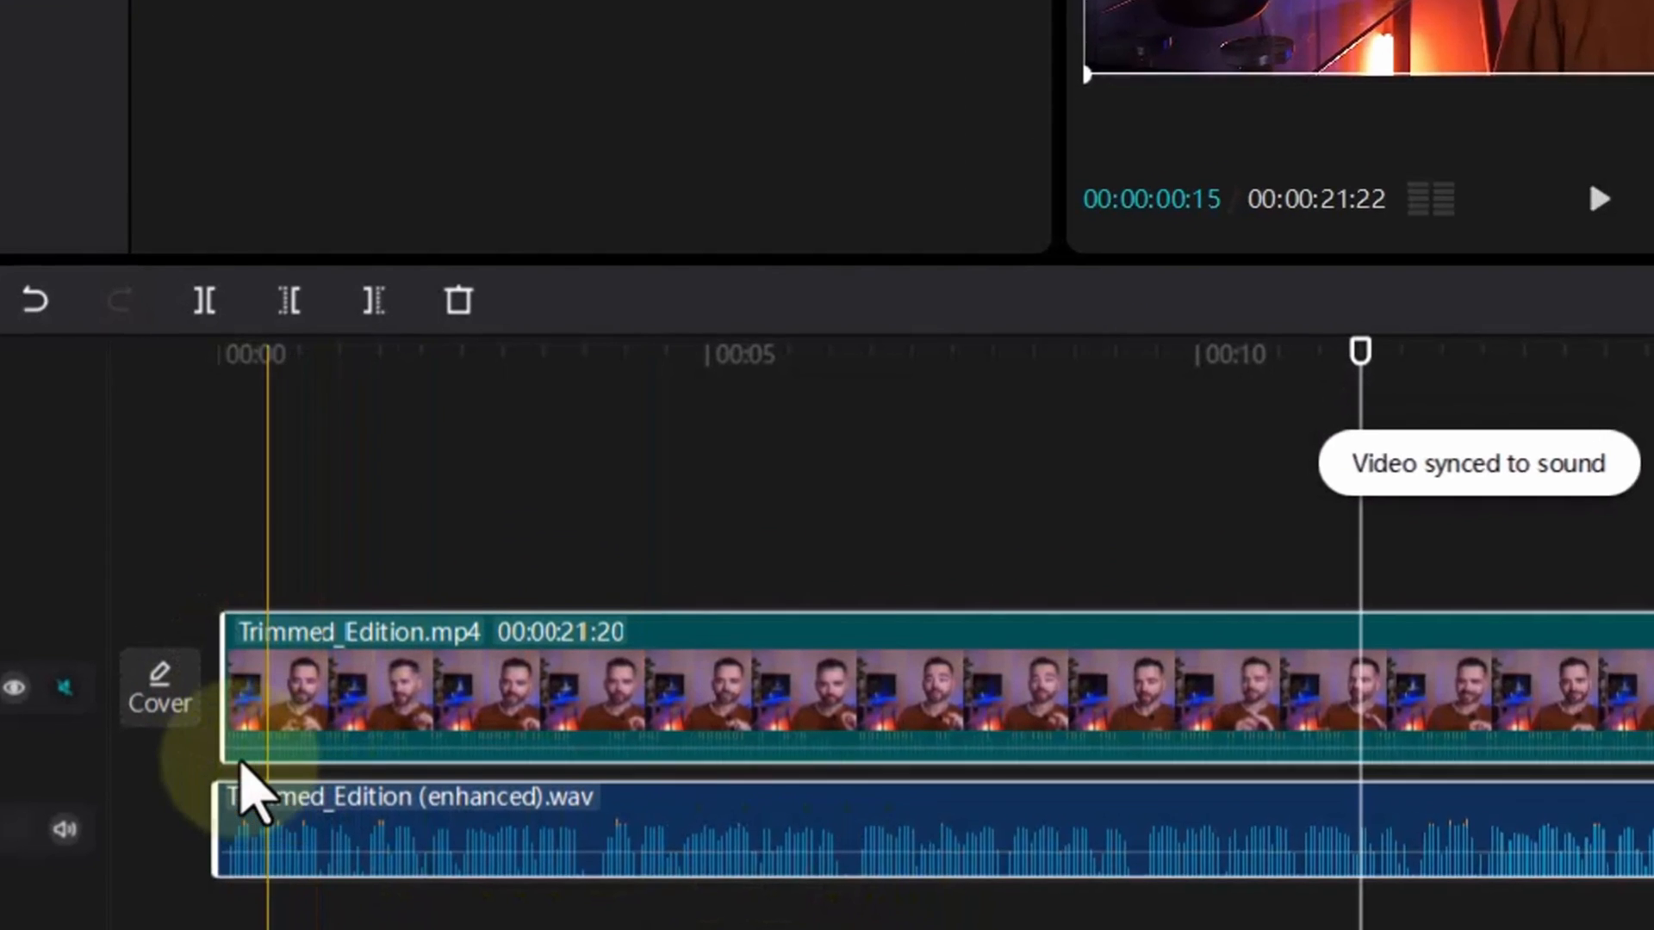
pyautogui.scroll(3, 244, 763)
pyautogui.scroll(5, 239, 758)
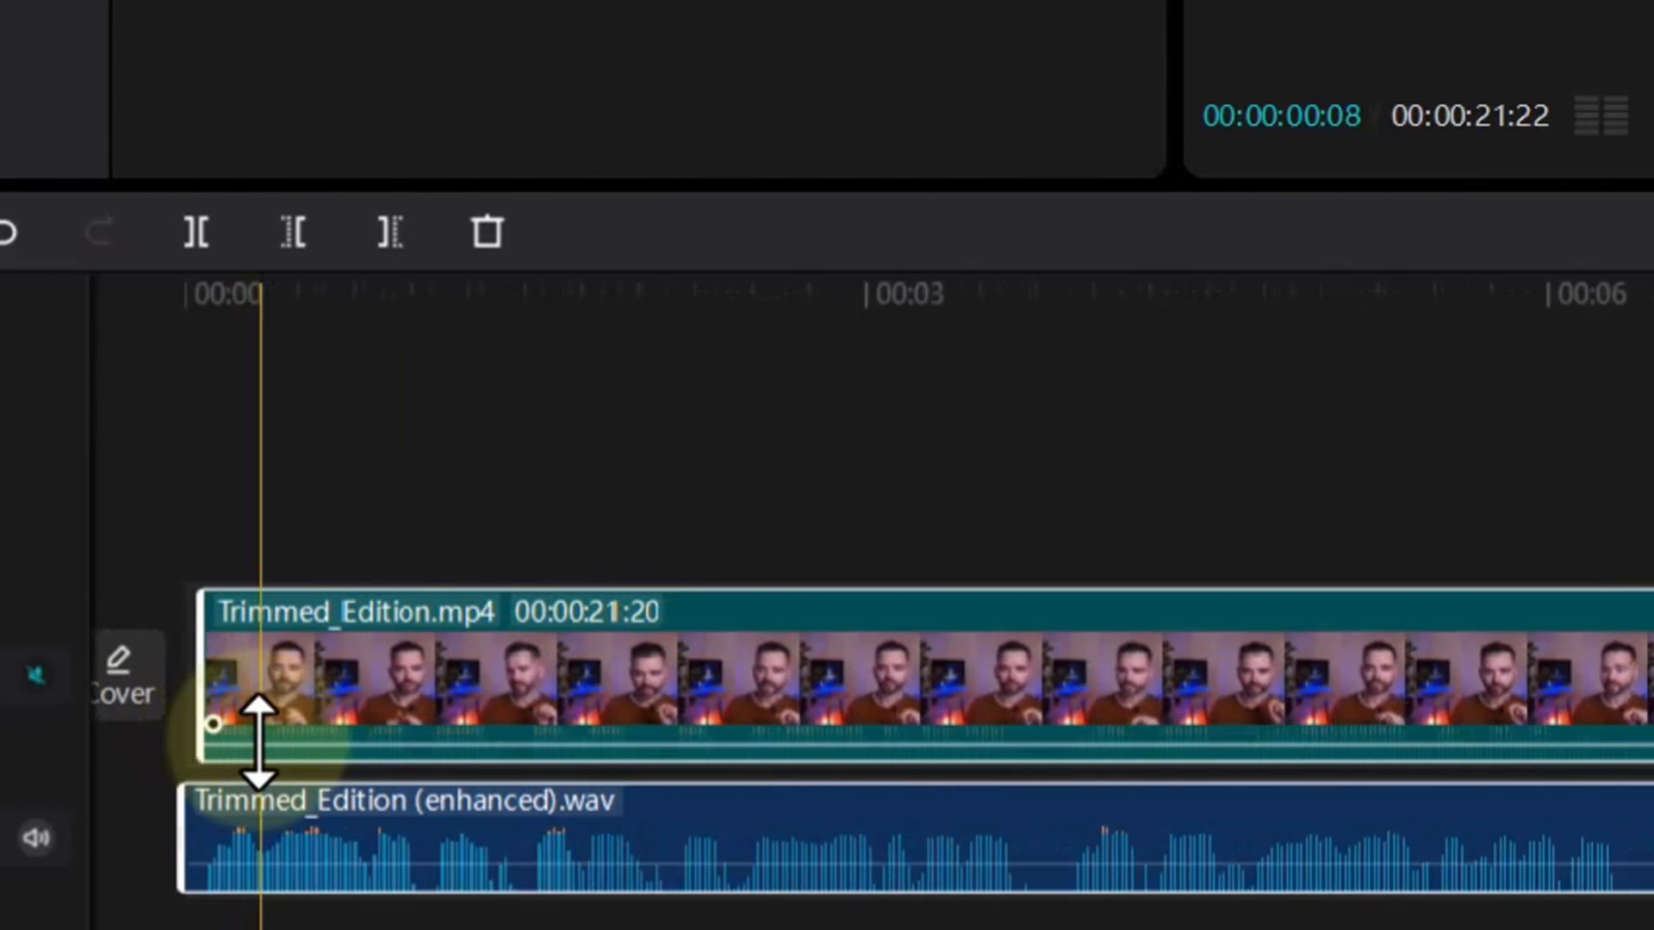
pyautogui.scroll(5, 263, 749)
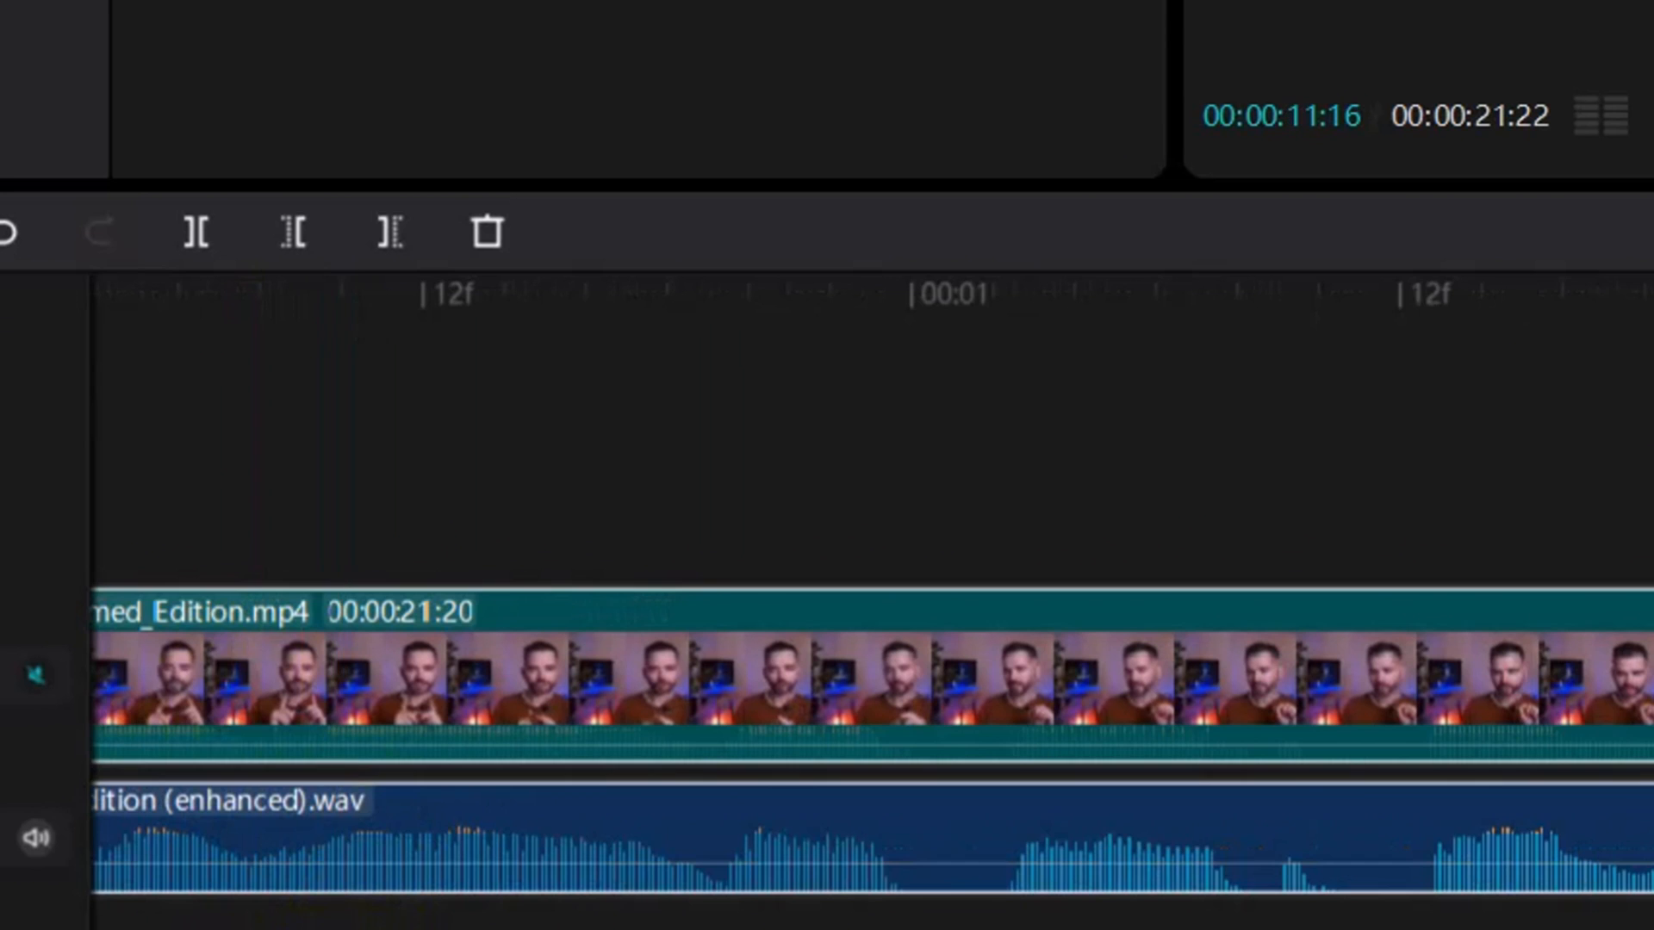
pyautogui.hscroll(-3, 872, 587)
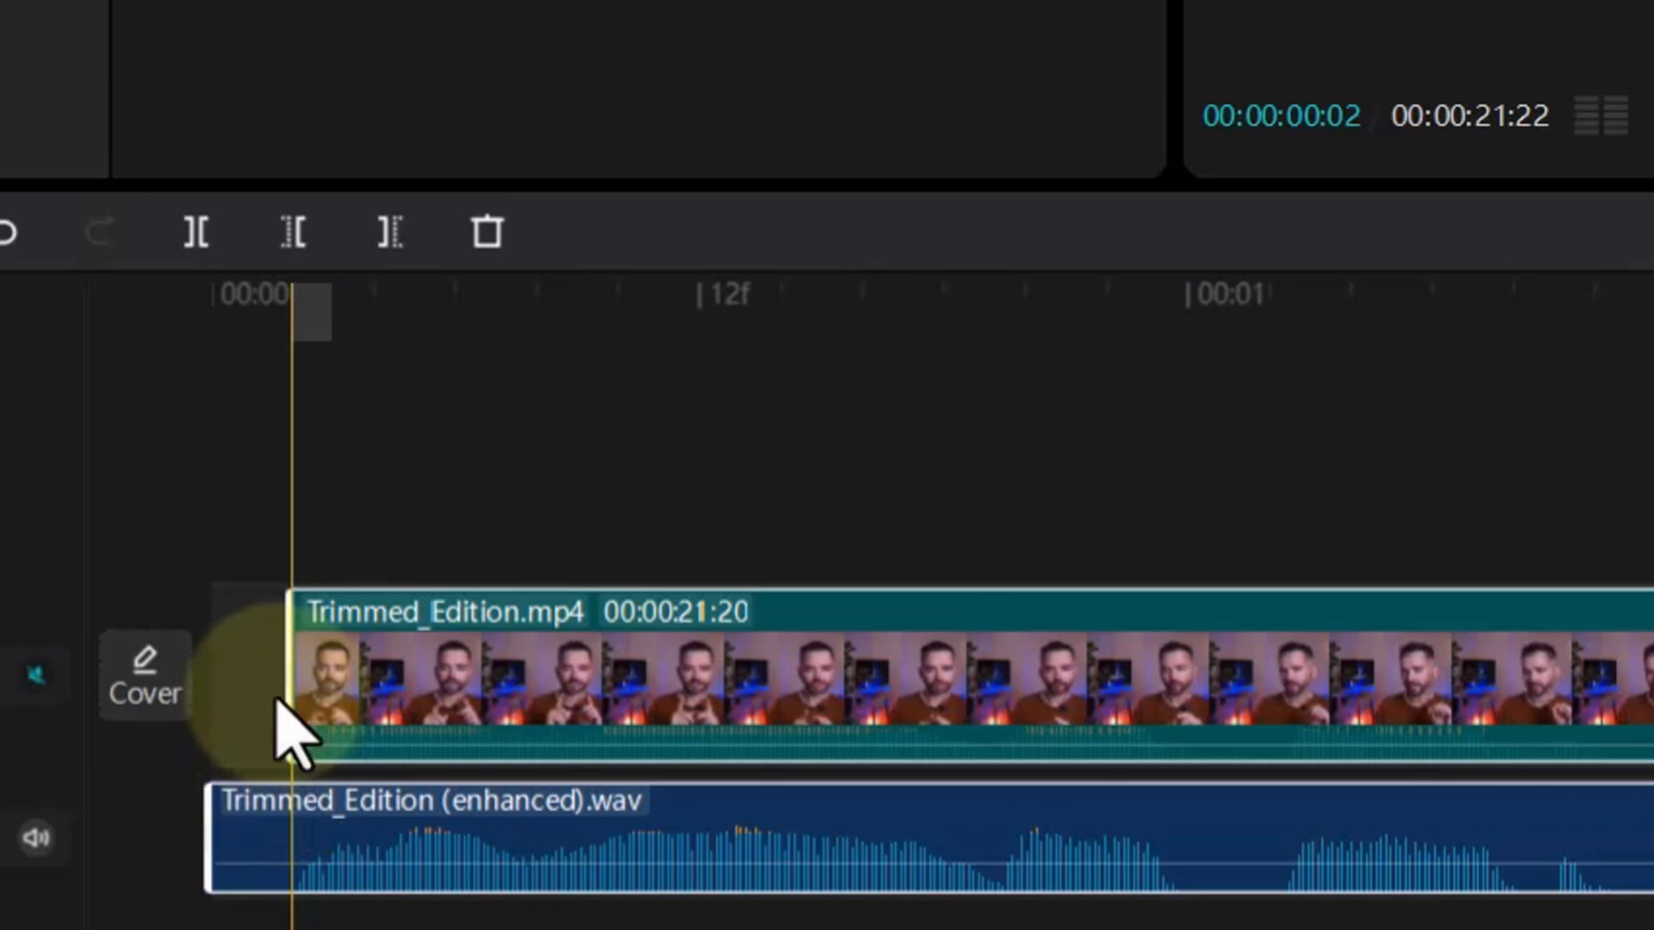
# Step: Play the synced timeline from 00:00 to check the audio against the picture
pyautogui.click(213, 676)
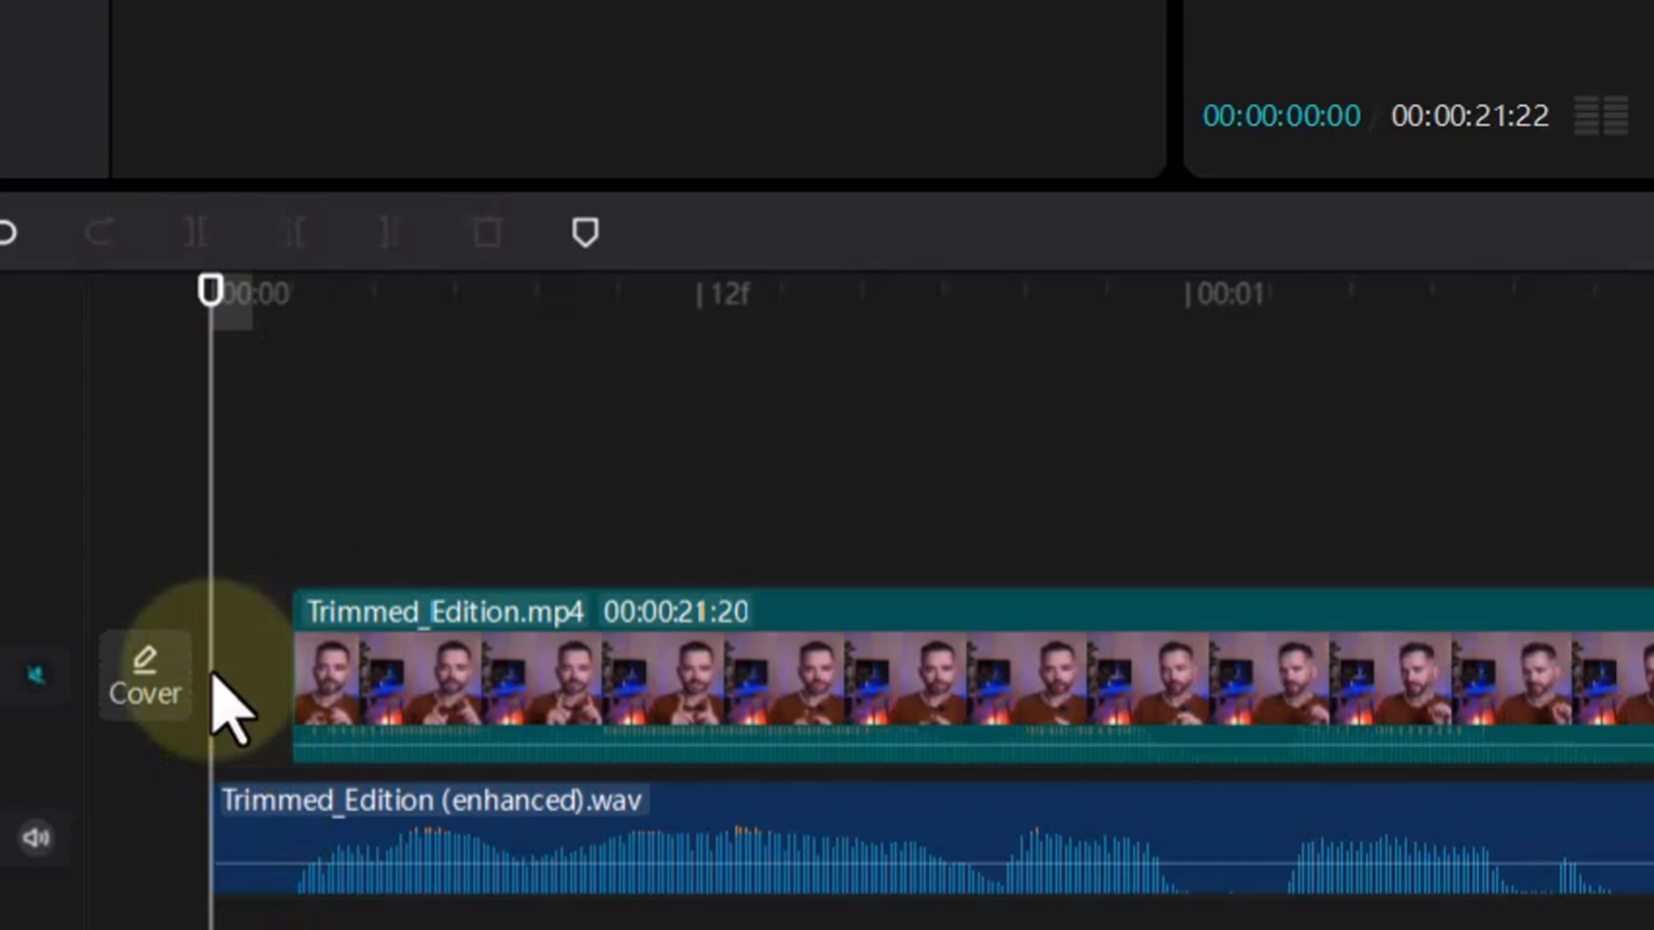
pyautogui.press('space')
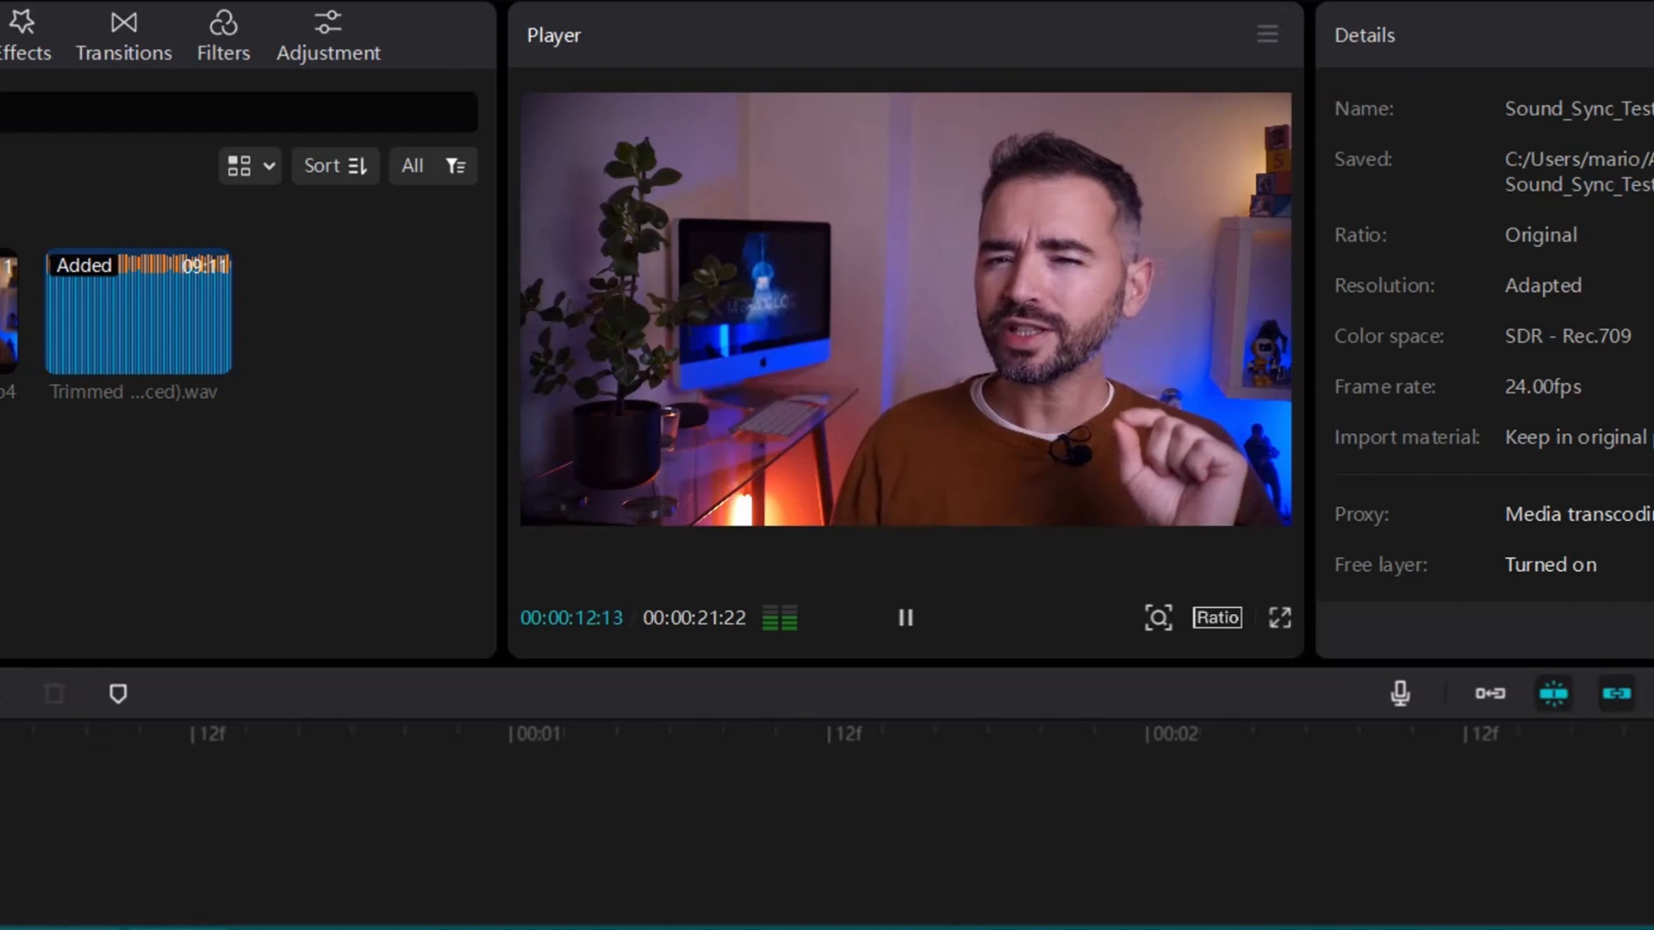
pyautogui.click(177, 803)
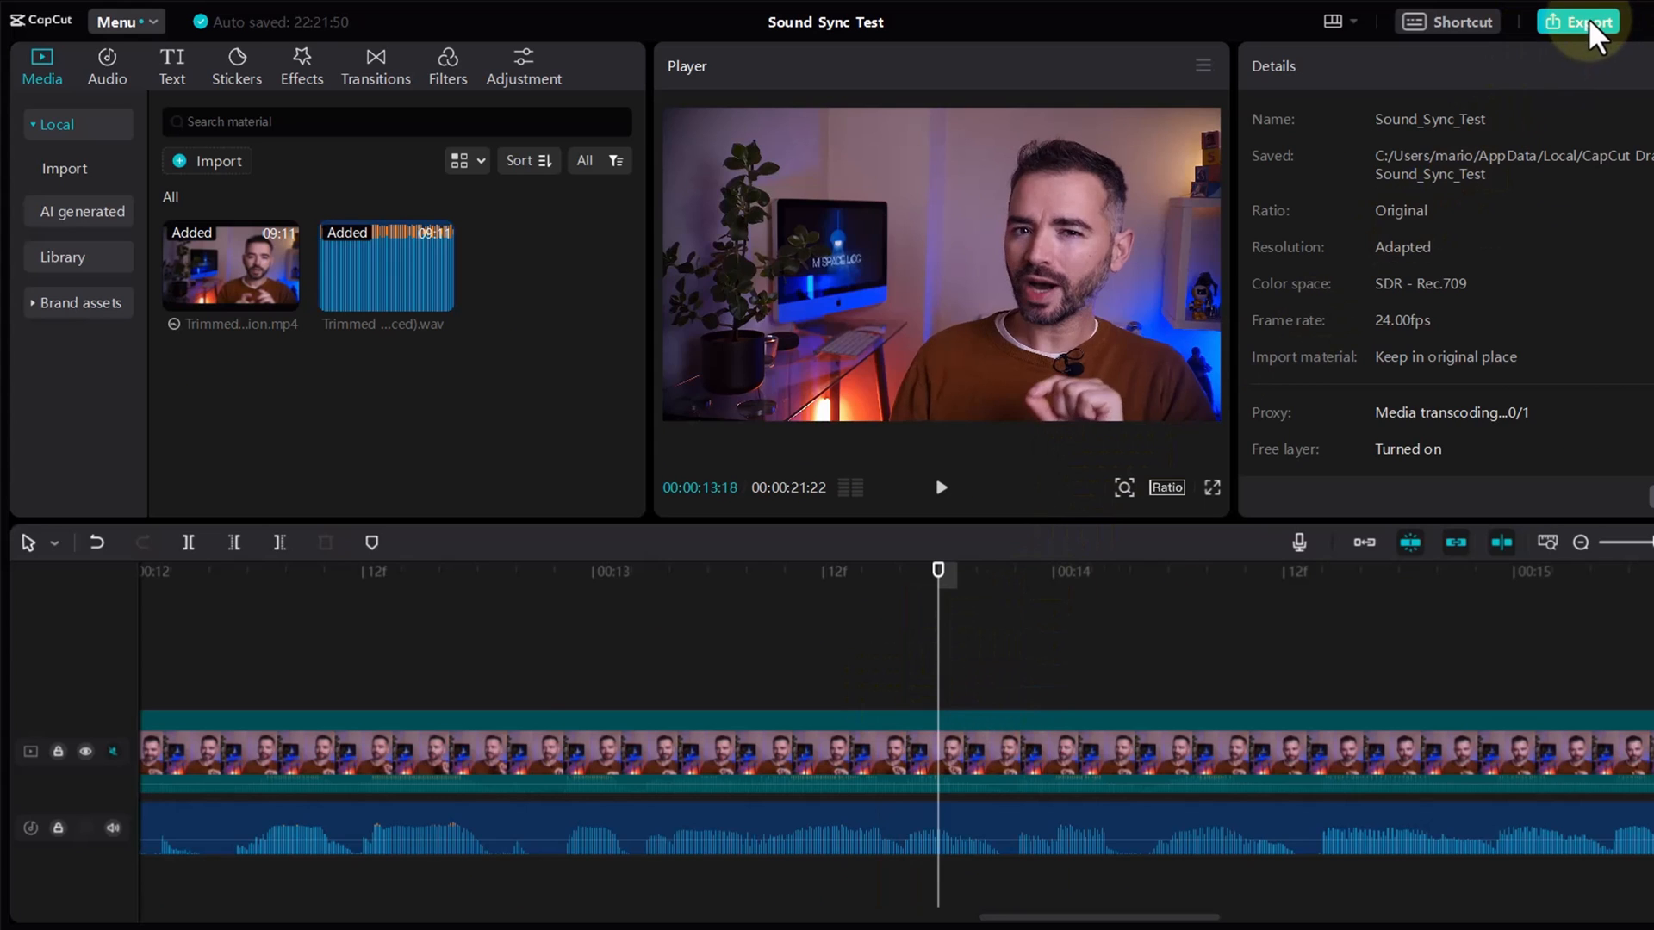
# Step: Export the project as Sound_Sync_Test in 4K, H.264, mp4 at 24fps without sharing it, and open the exported file
pyautogui.click(1590, 28)
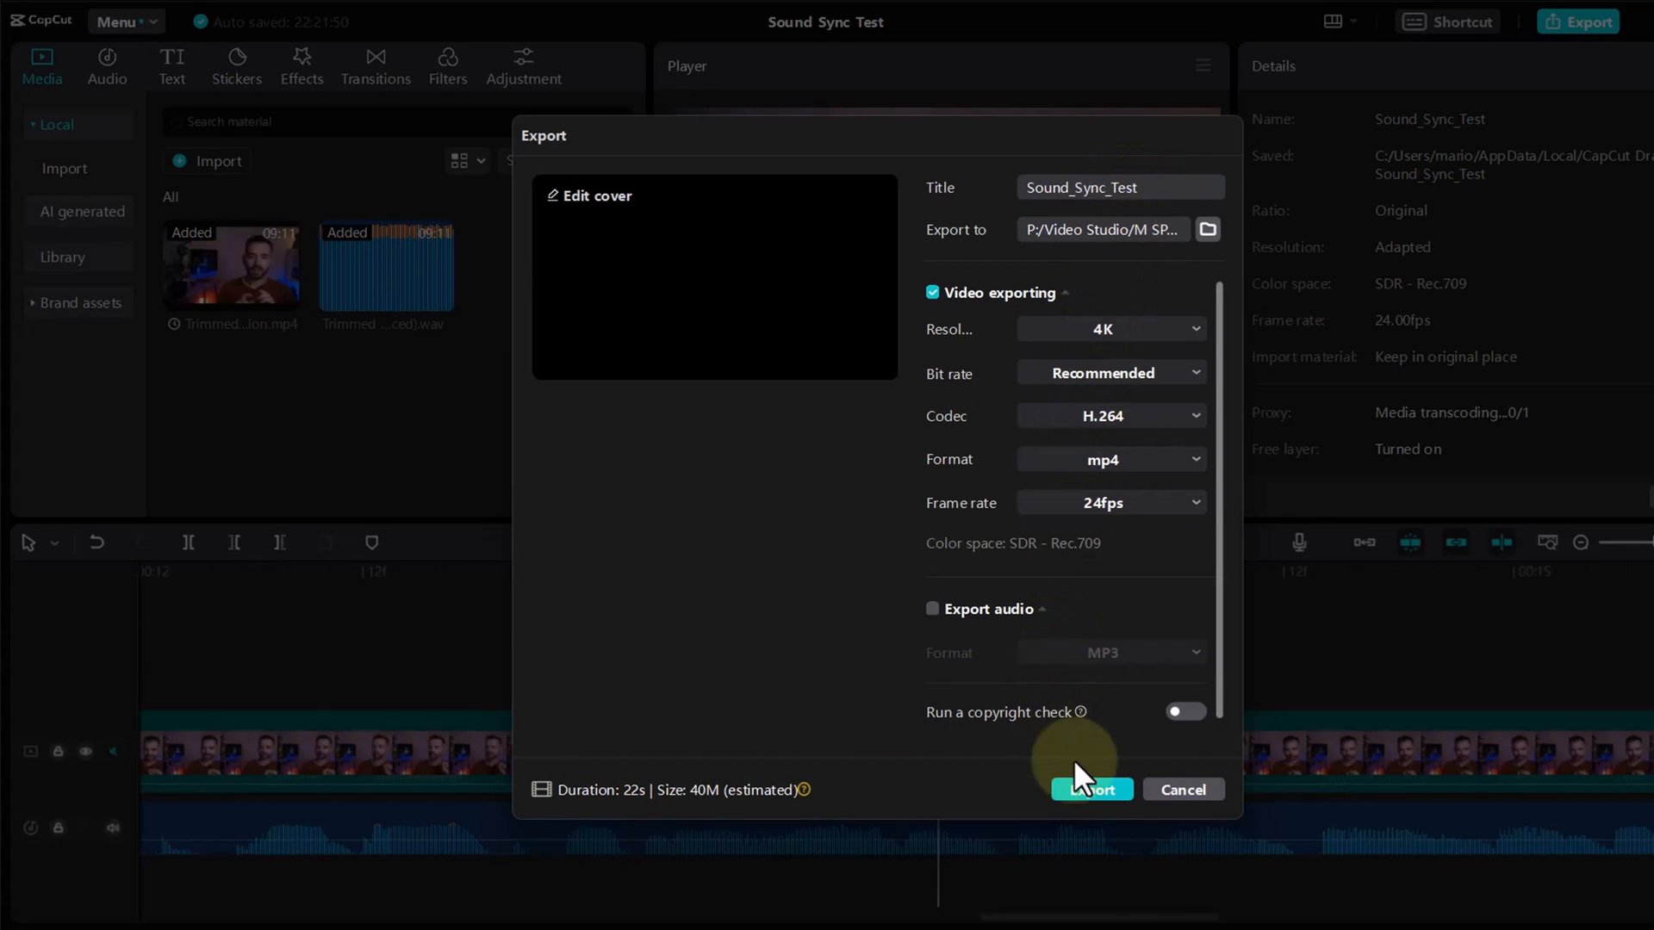
pyautogui.click(1091, 790)
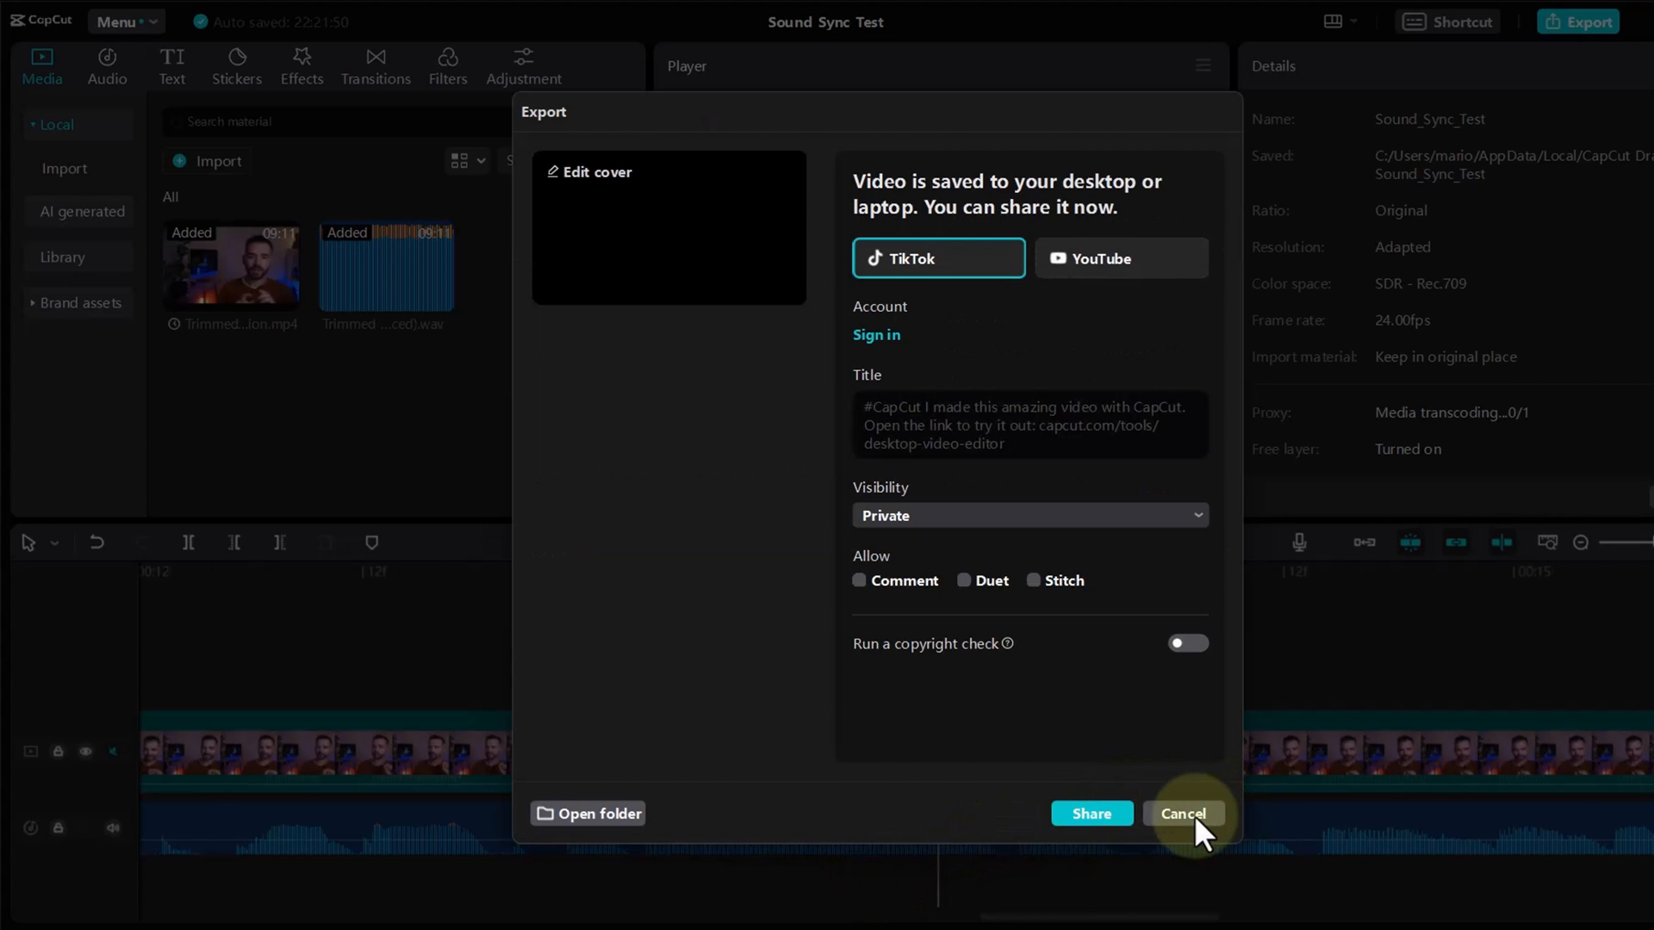
pyautogui.click(1183, 813)
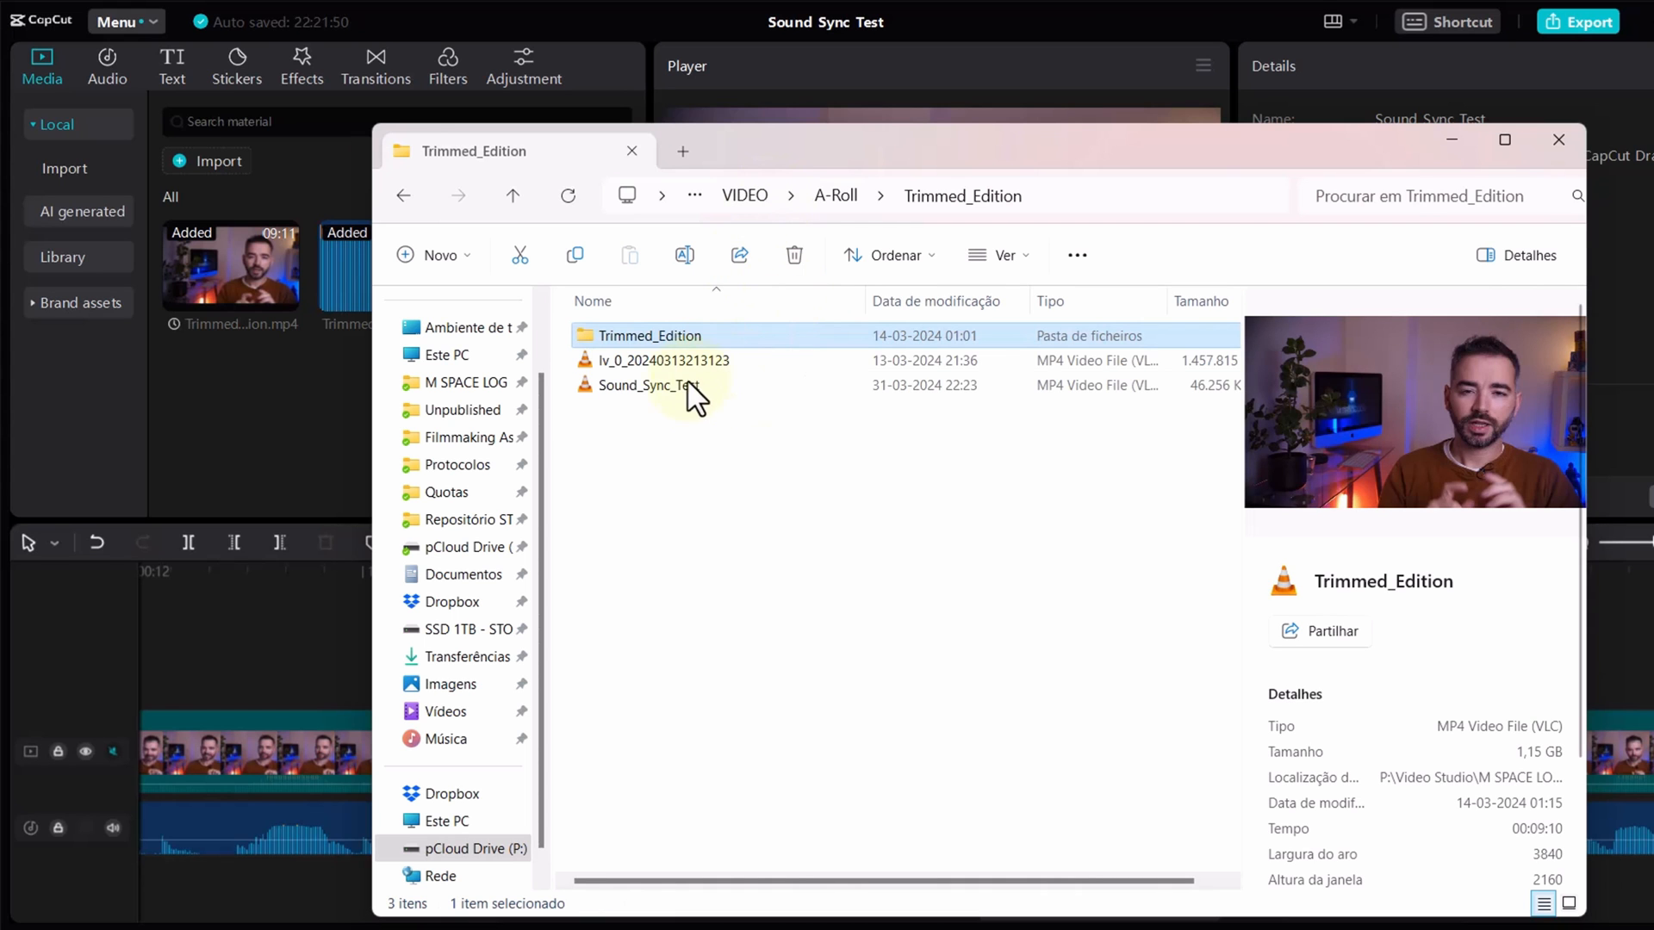
pyautogui.click(690, 388)
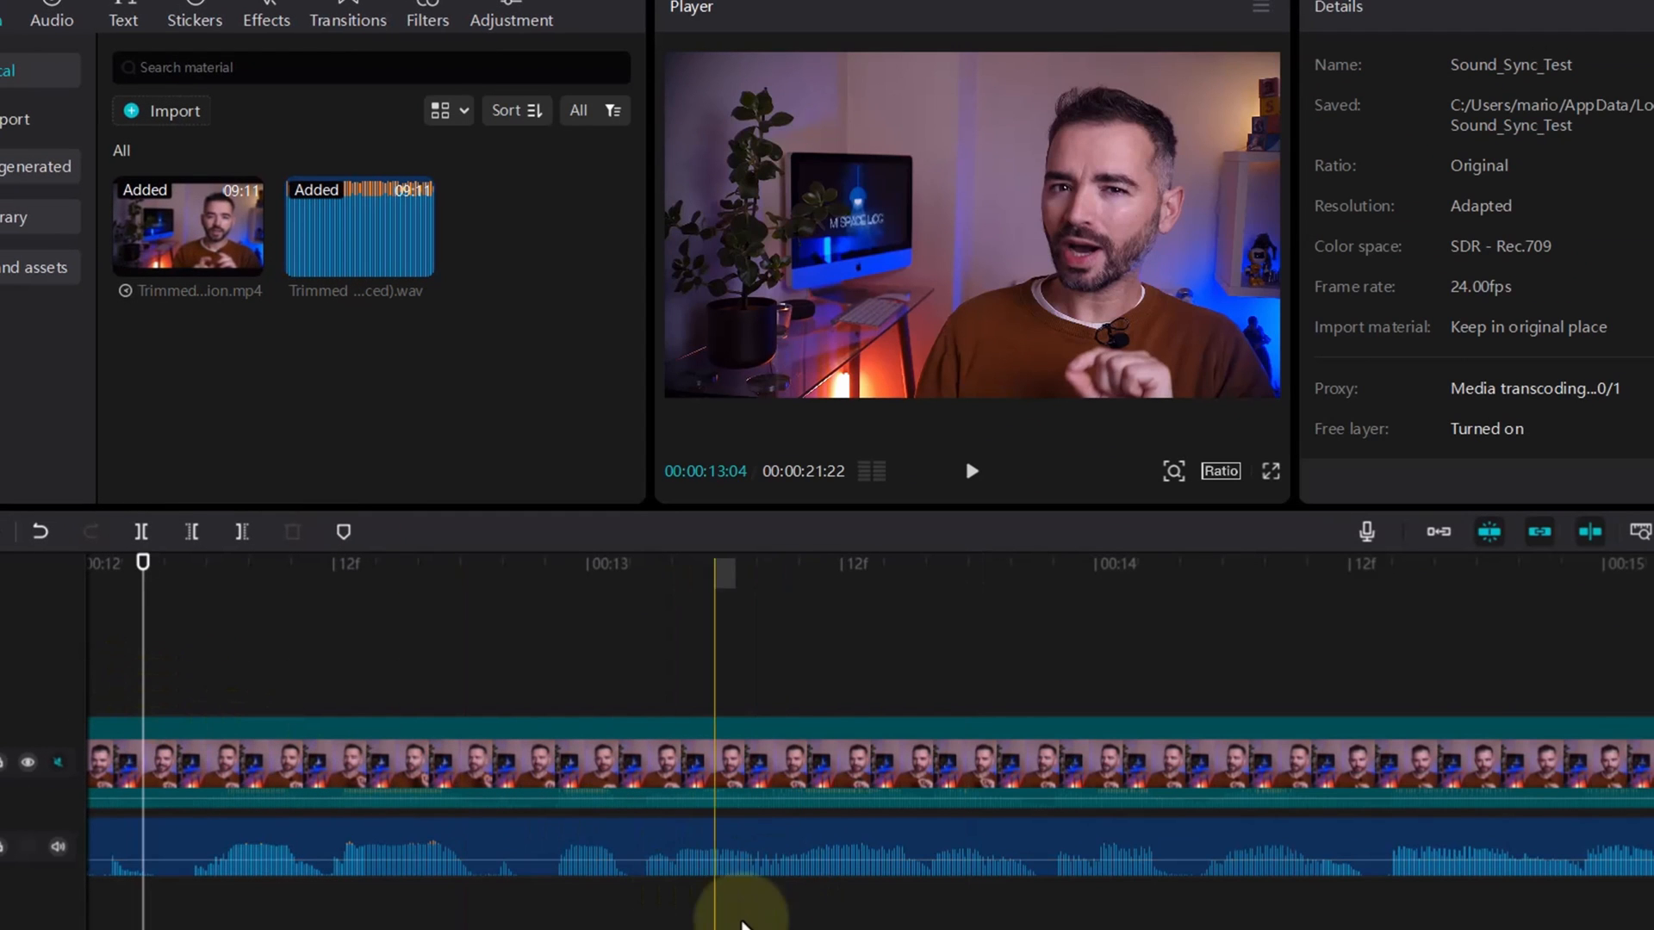
# Step: Return to the start of the timeline and briefly play it from the beginning of the video clip
pyautogui.moveTo(1051, 915); pyautogui.dragTo(45, 915)
pyautogui.click(181, 764)
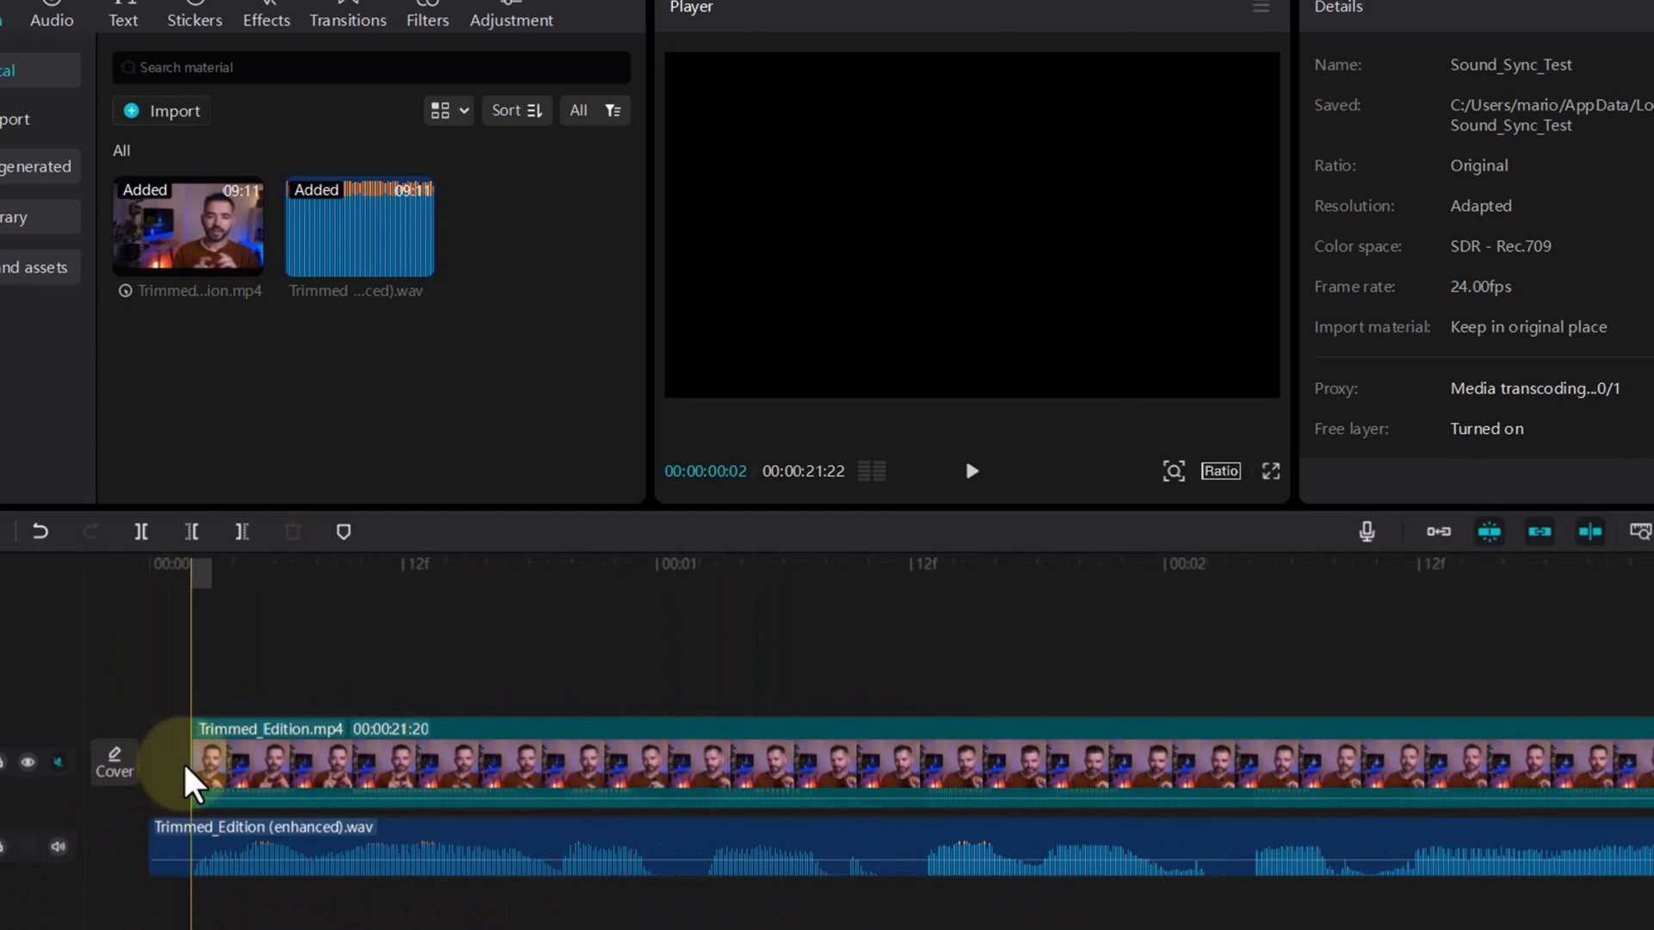
pyautogui.press('Right')
pyautogui.press('space')
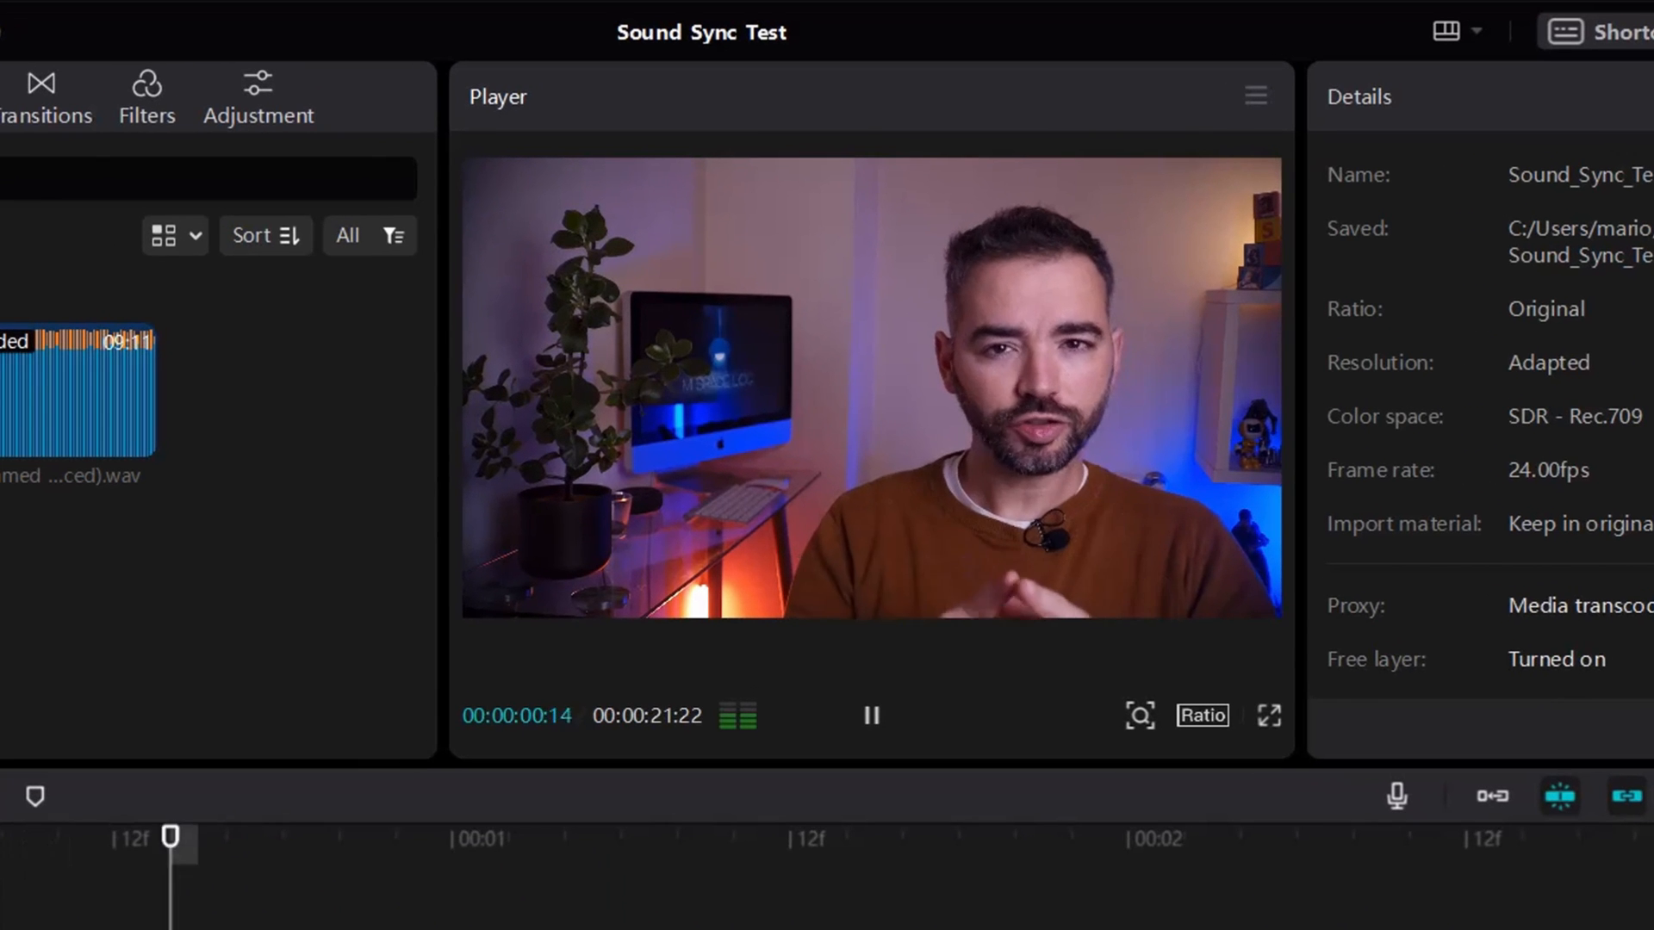
pyautogui.press('space')
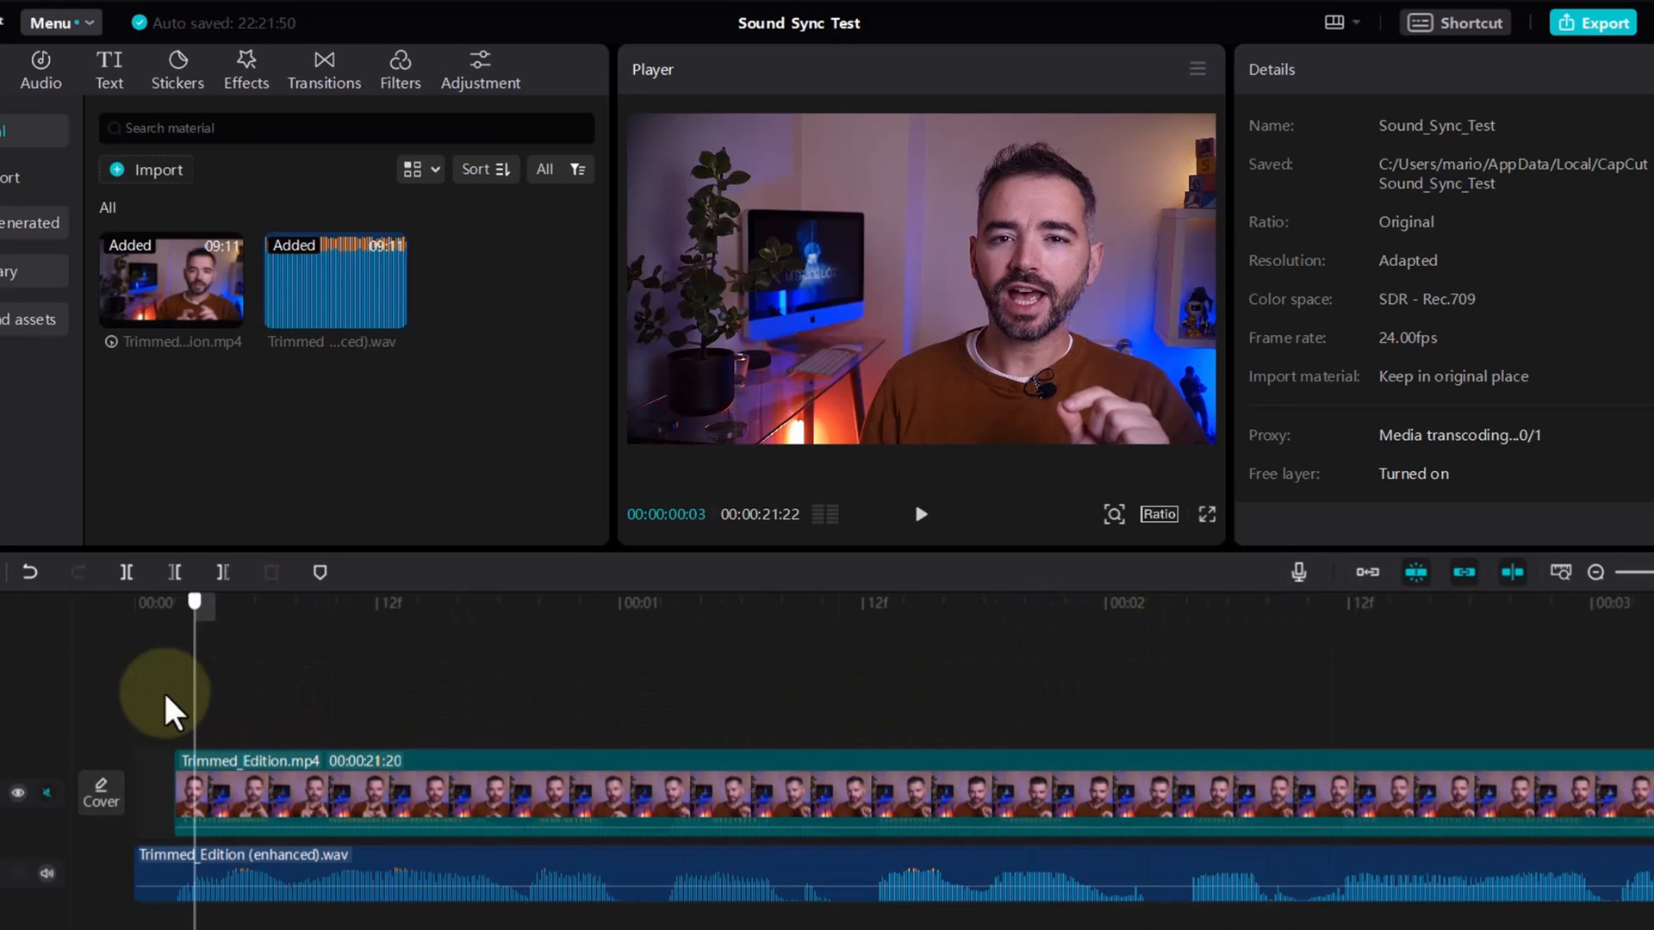
# Step: Move the Trimmed_Edition.mp4 clip back to the start of the timeline to close the black gap before it
pyautogui.click(156, 702)
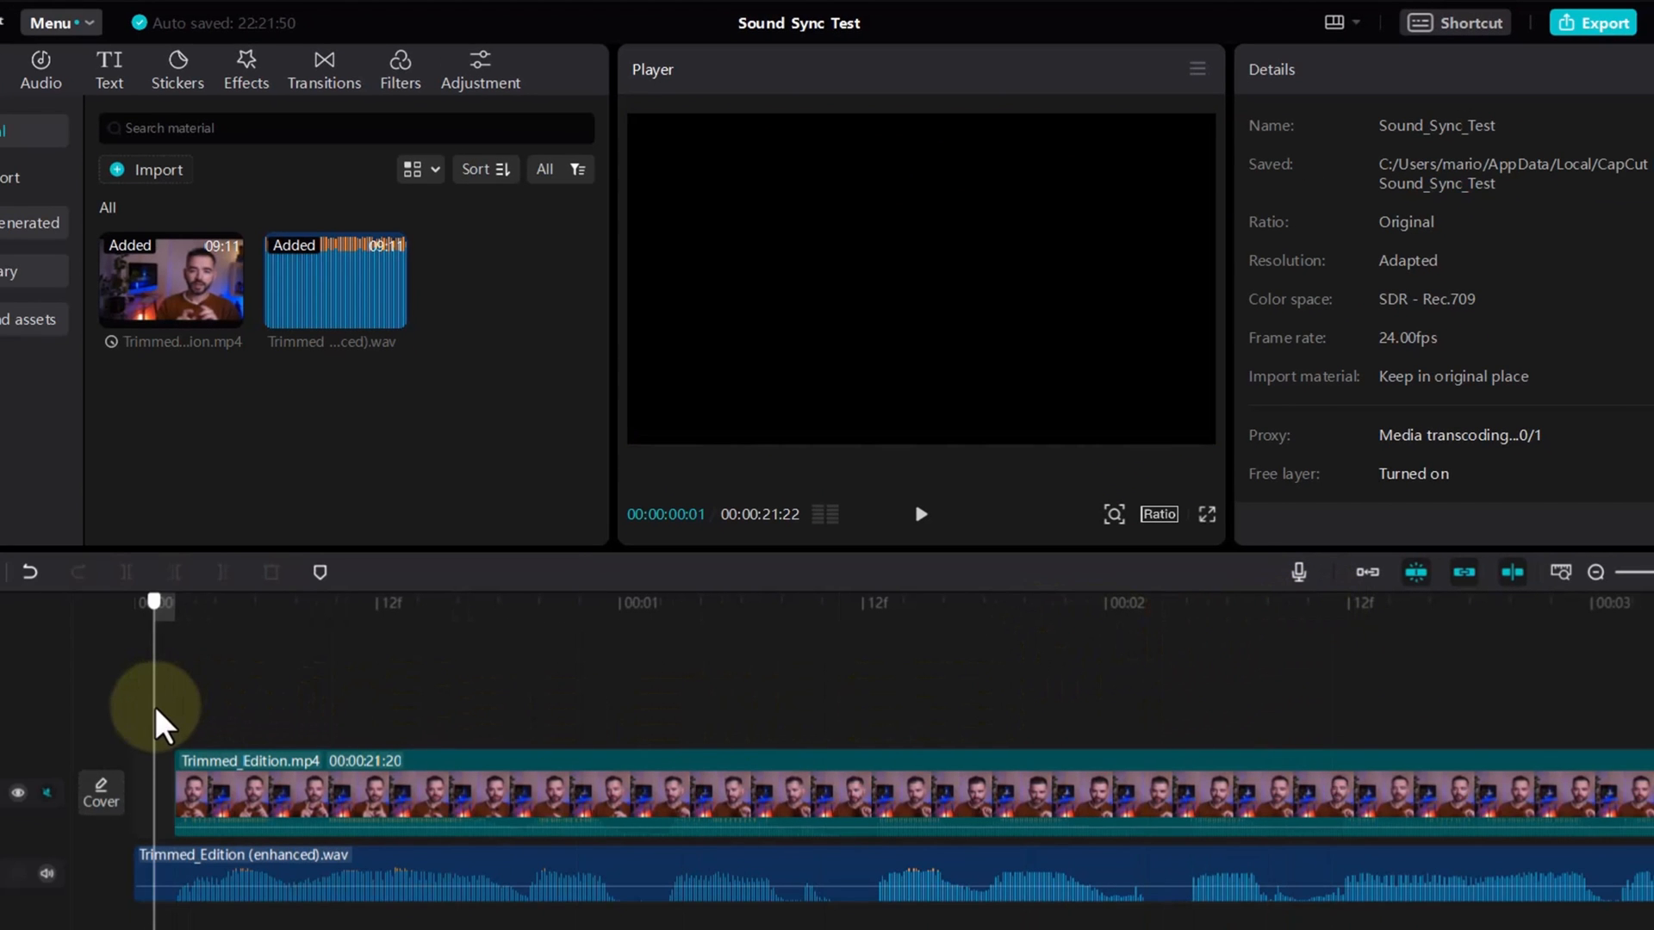
pyautogui.click(173, 736)
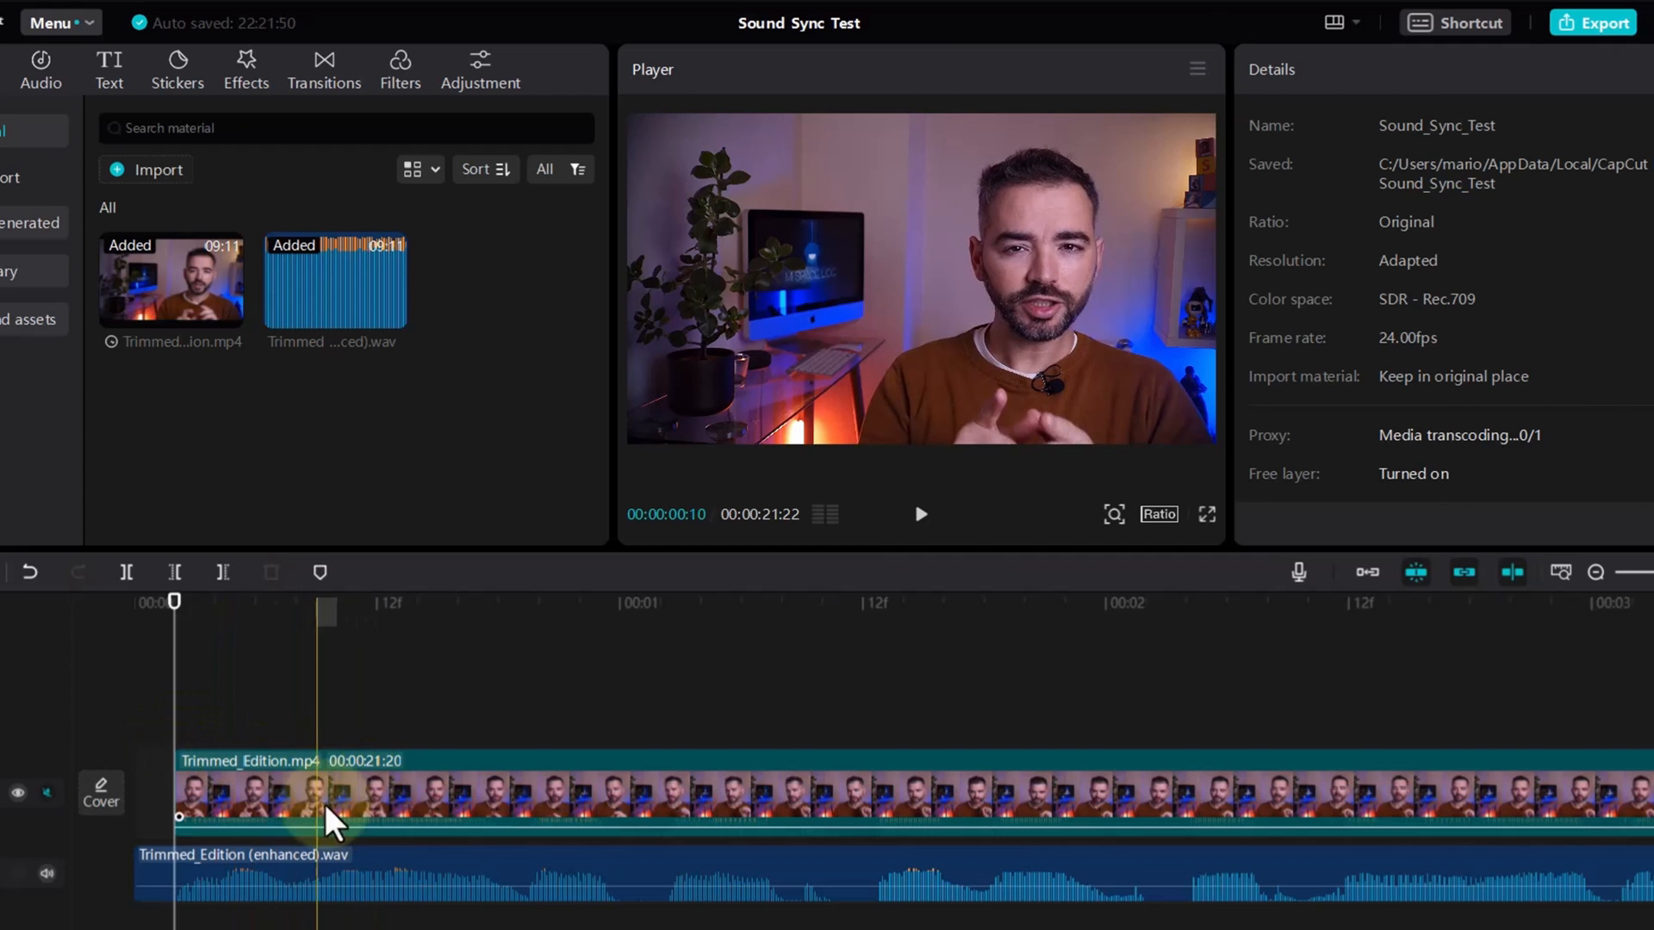
pyautogui.moveTo(274, 810); pyautogui.dragTo(228, 810)
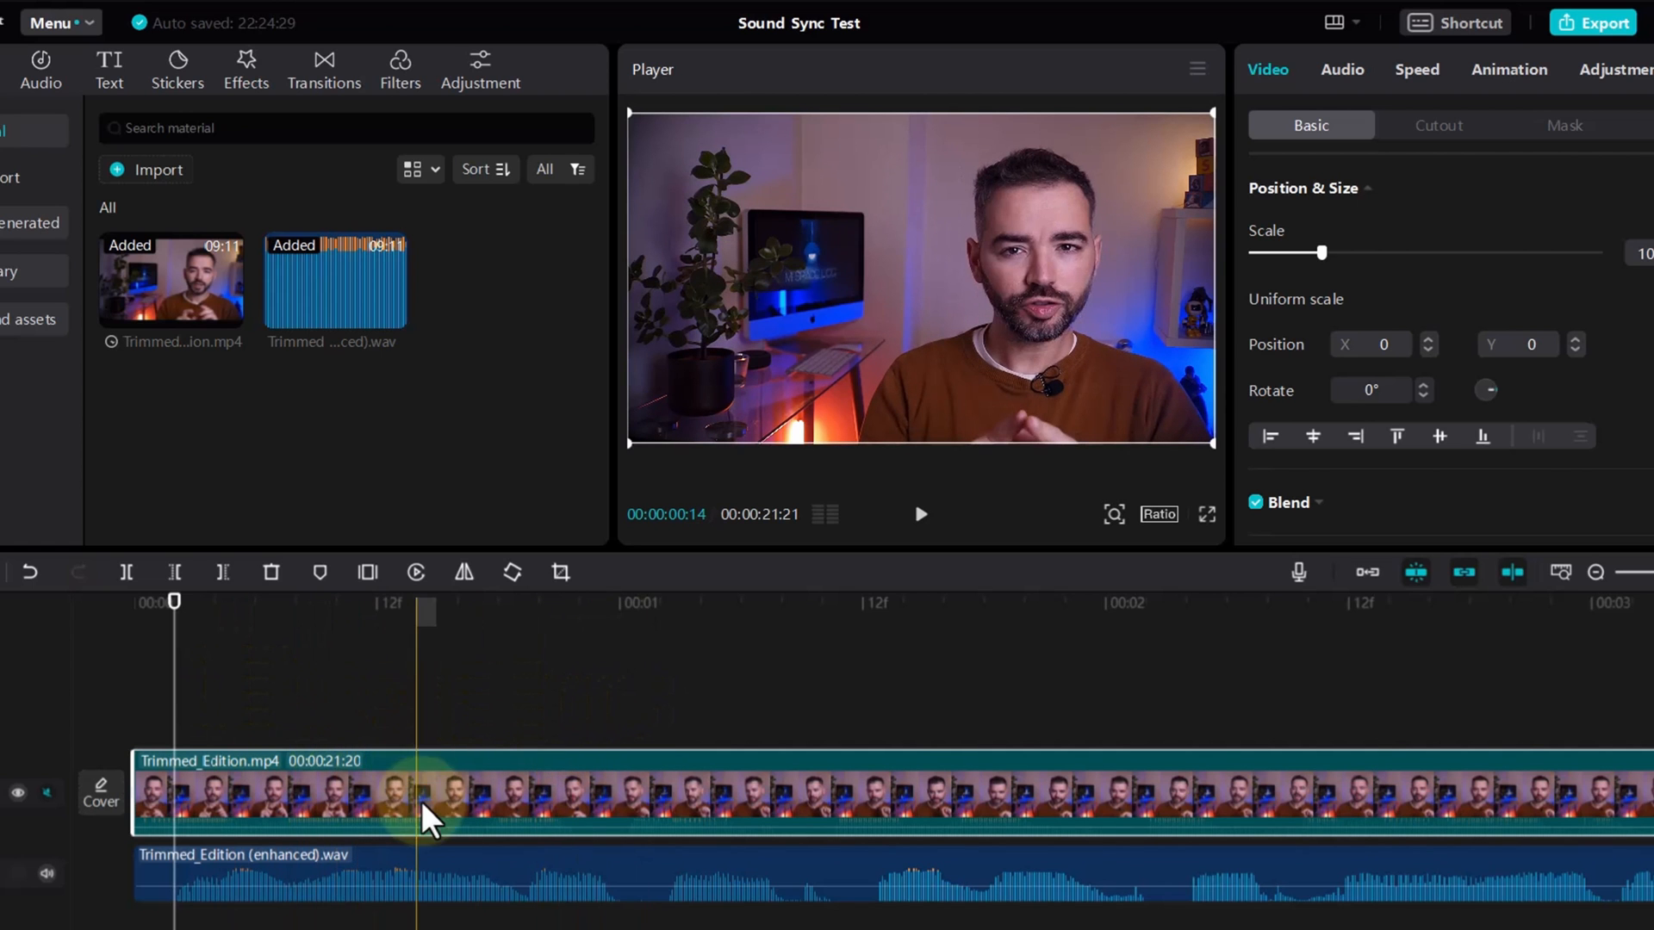
# Step: Move the Trimmed_Edition (enhanced).wav clip forward so that it starts at the 8f mark
pyautogui.scroll(4, 379, 808)
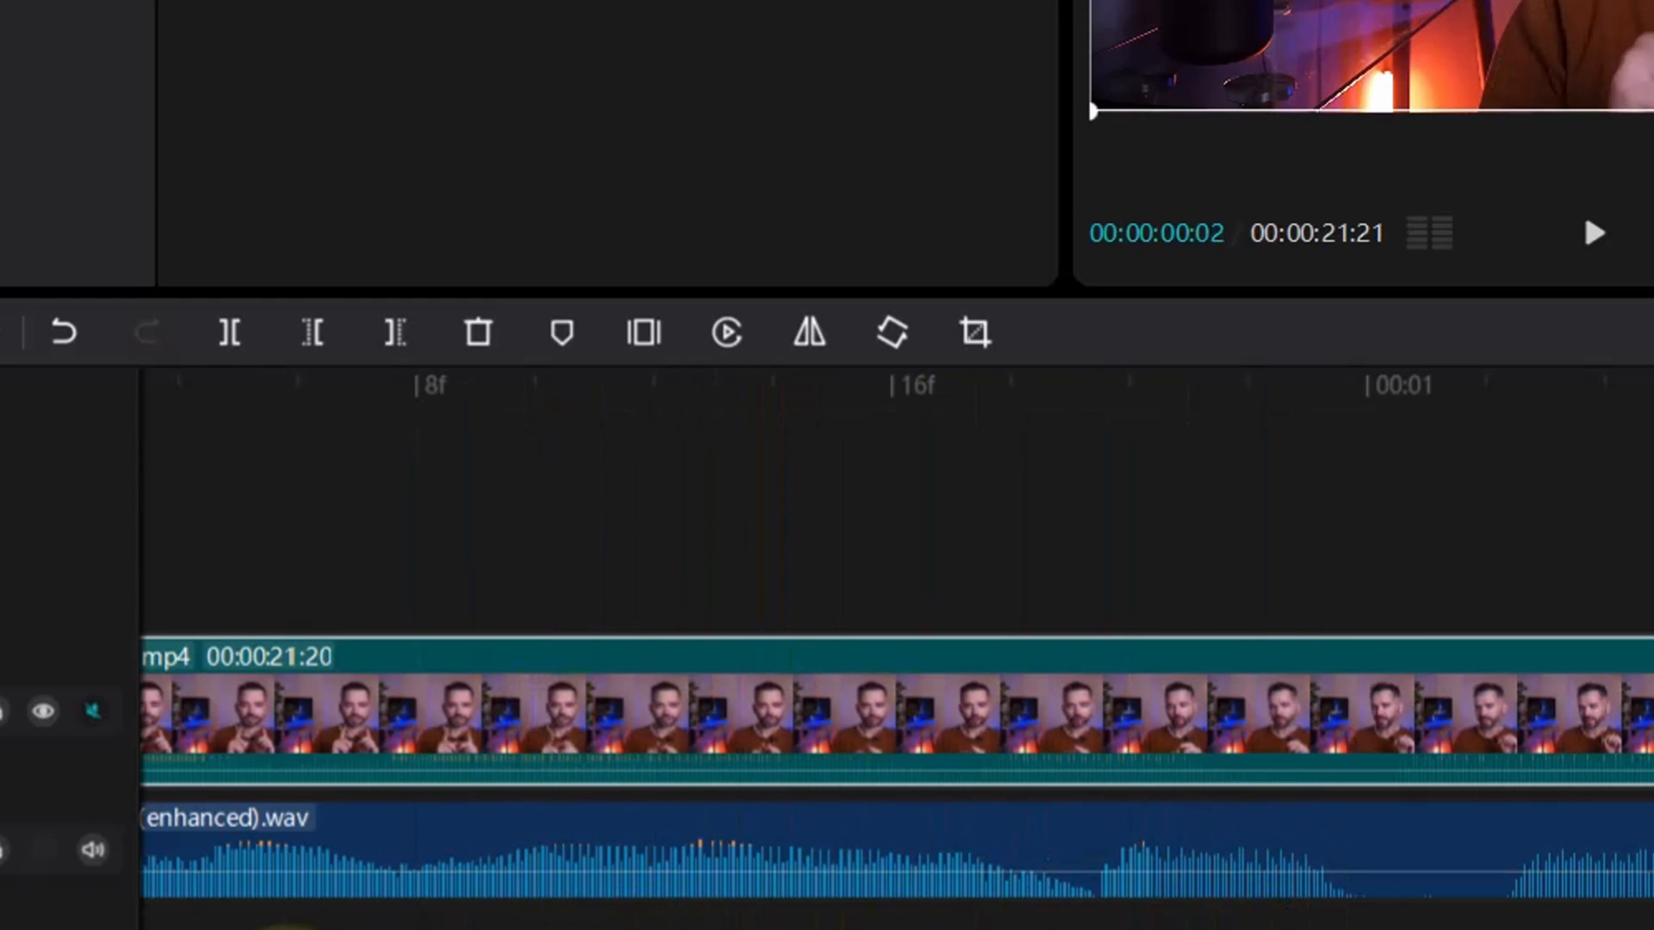
pyautogui.moveTo(334, 929); pyautogui.dragTo(312, 929)
pyautogui.scroll(1, 586, 640)
pyautogui.scroll(5, 586, 642)
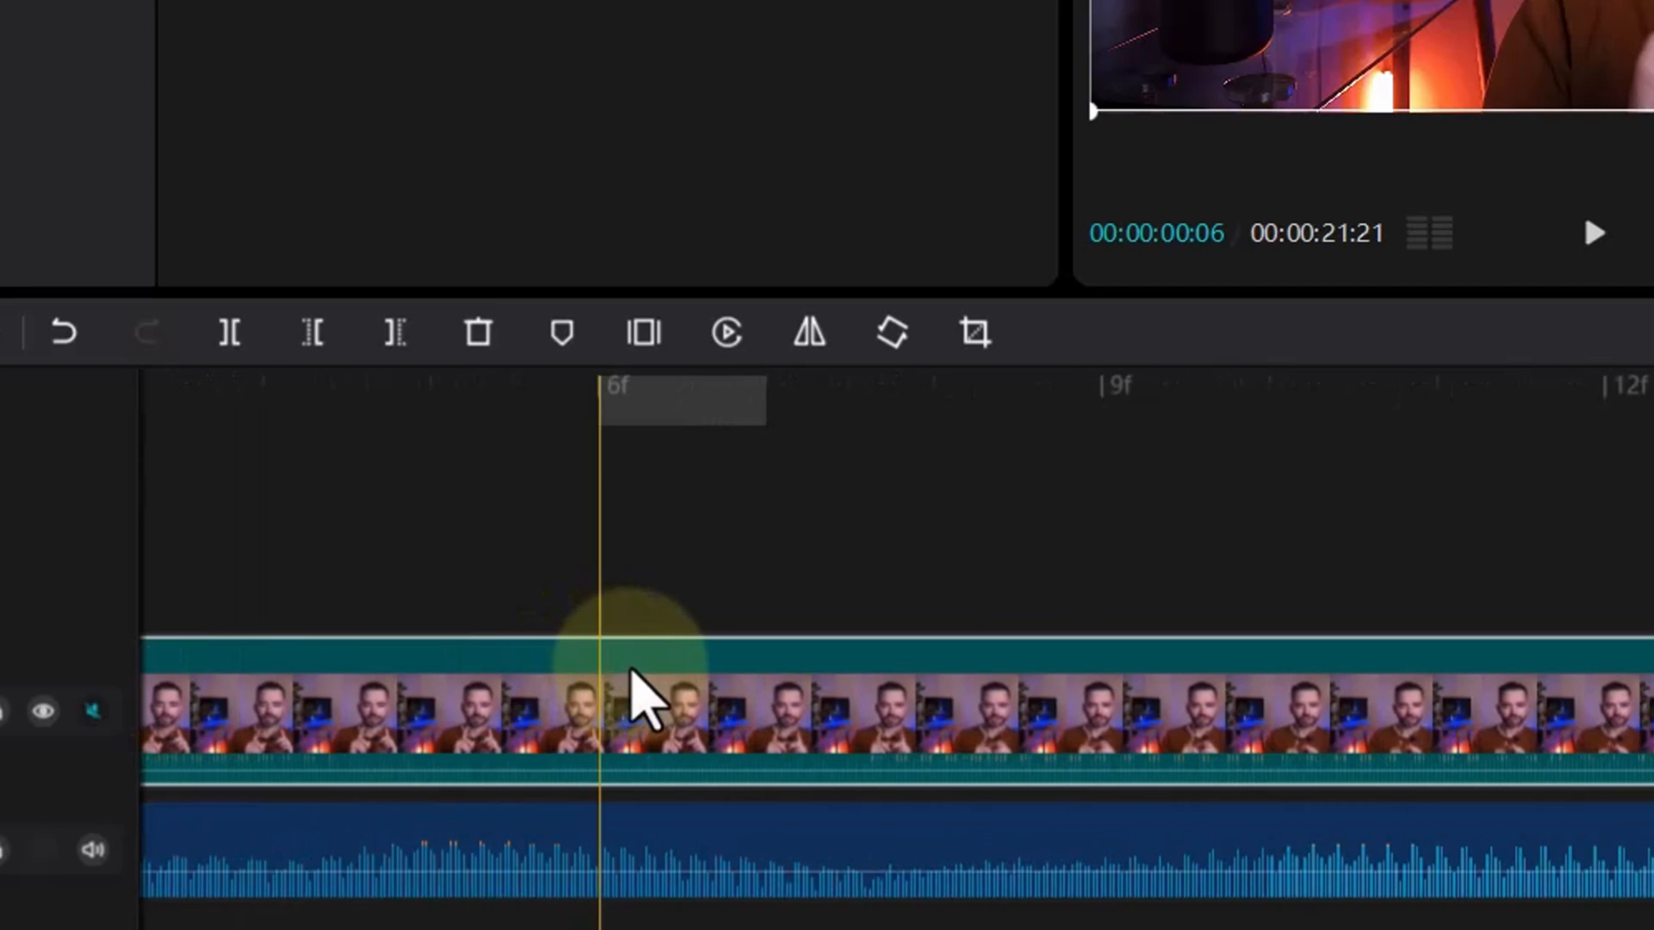
pyautogui.scroll(2, 525, 775)
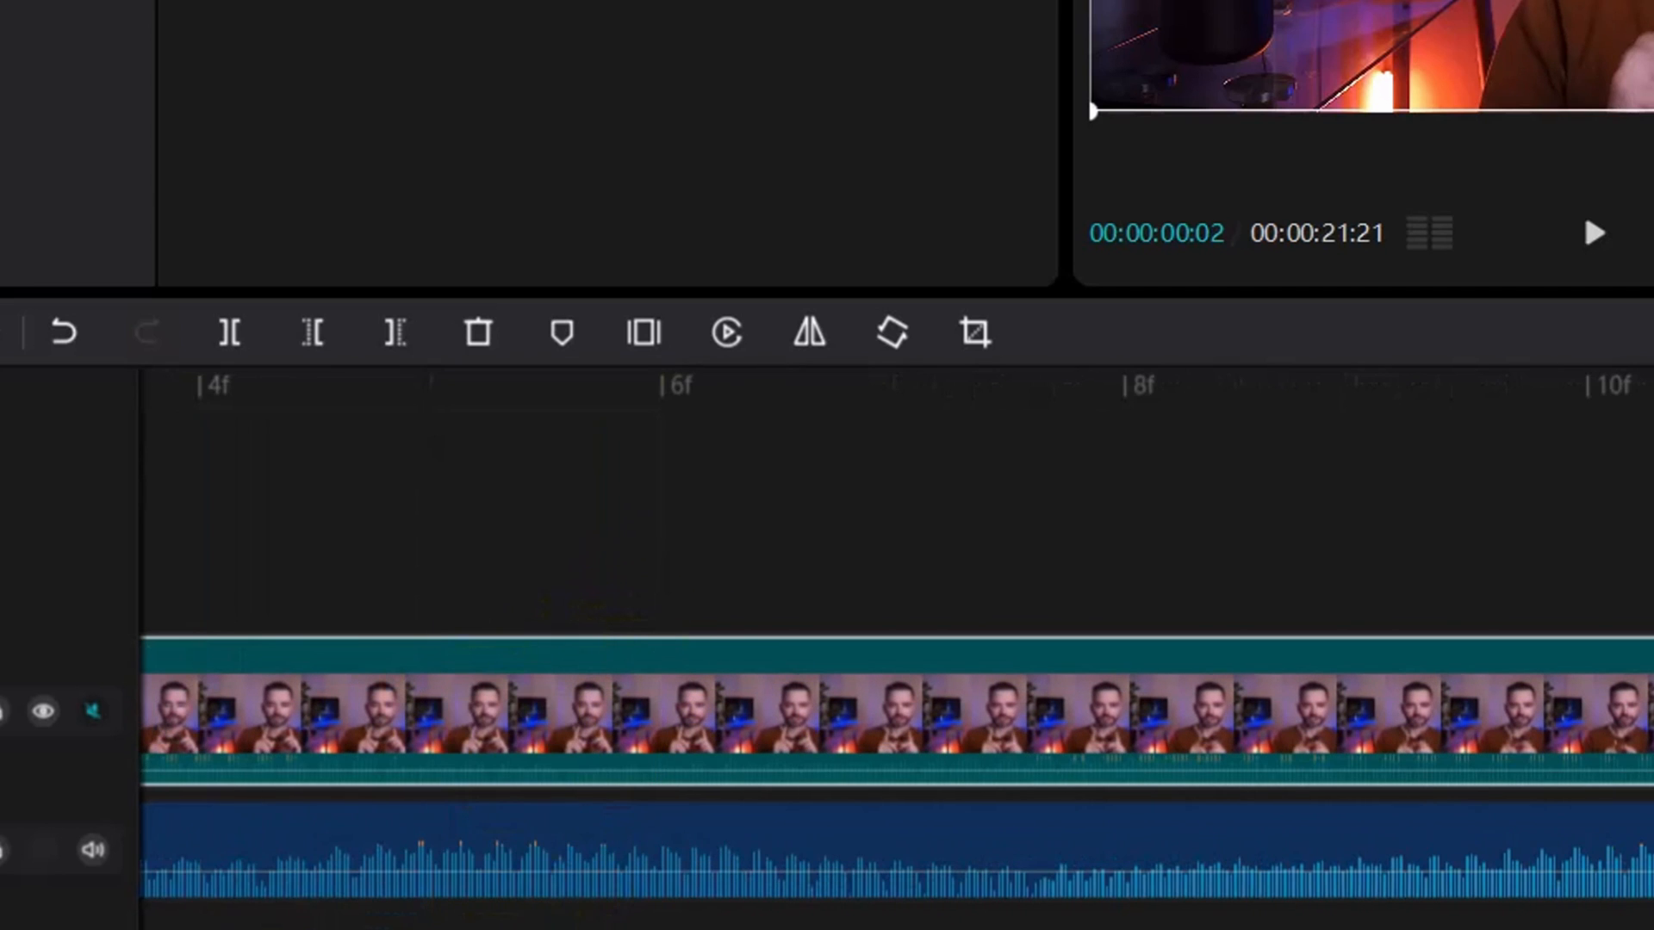
pyautogui.moveTo(211, 929); pyautogui.dragTo(189, 929)
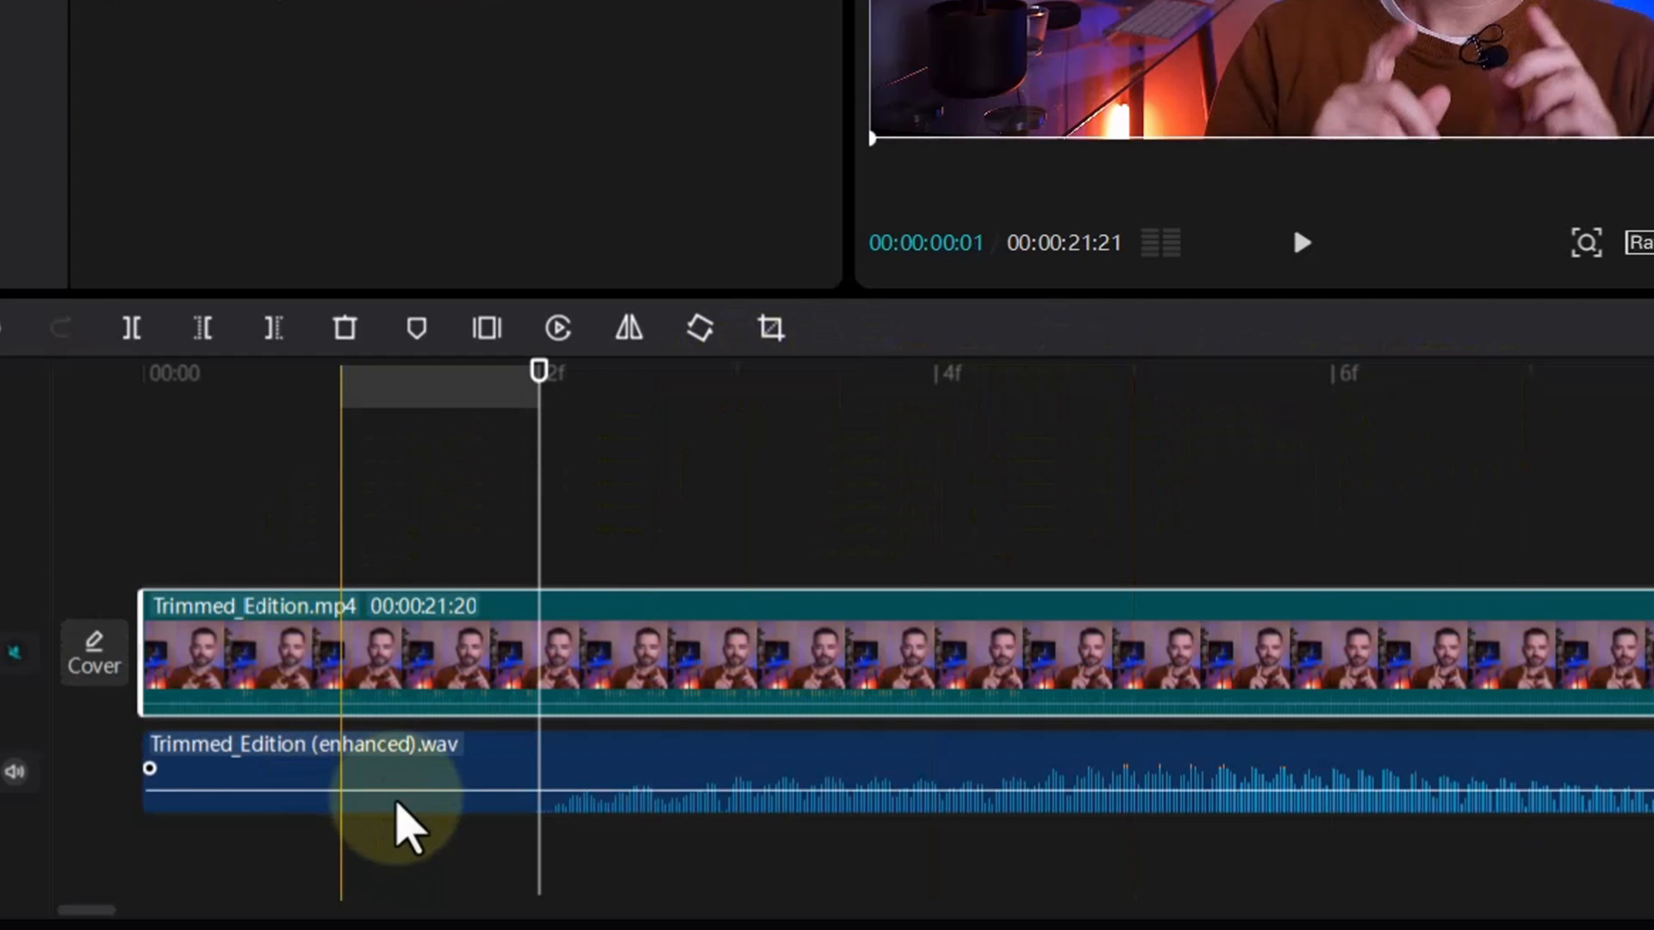
pyautogui.moveTo(672, 788); pyautogui.dragTo(1197, 746)
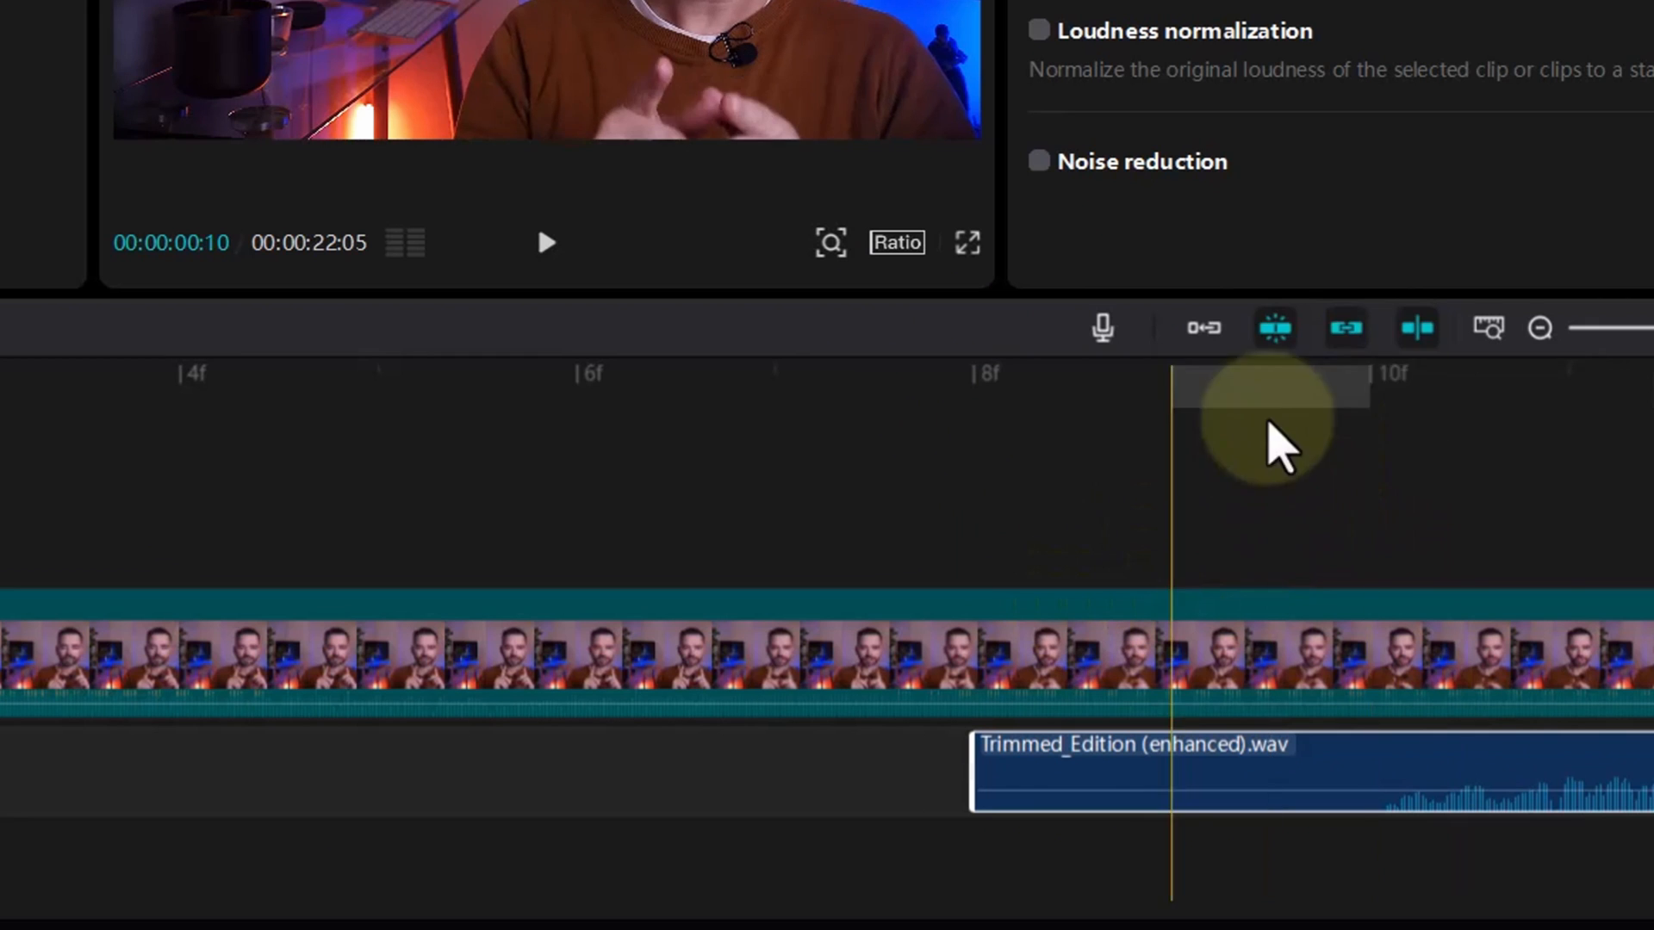
# Step: Move the Trimmed_Edition (enhanced).wav clip forward so that it starts at the 10f mark
pyautogui.moveTo(1076, 747); pyautogui.dragTo(1462, 693)
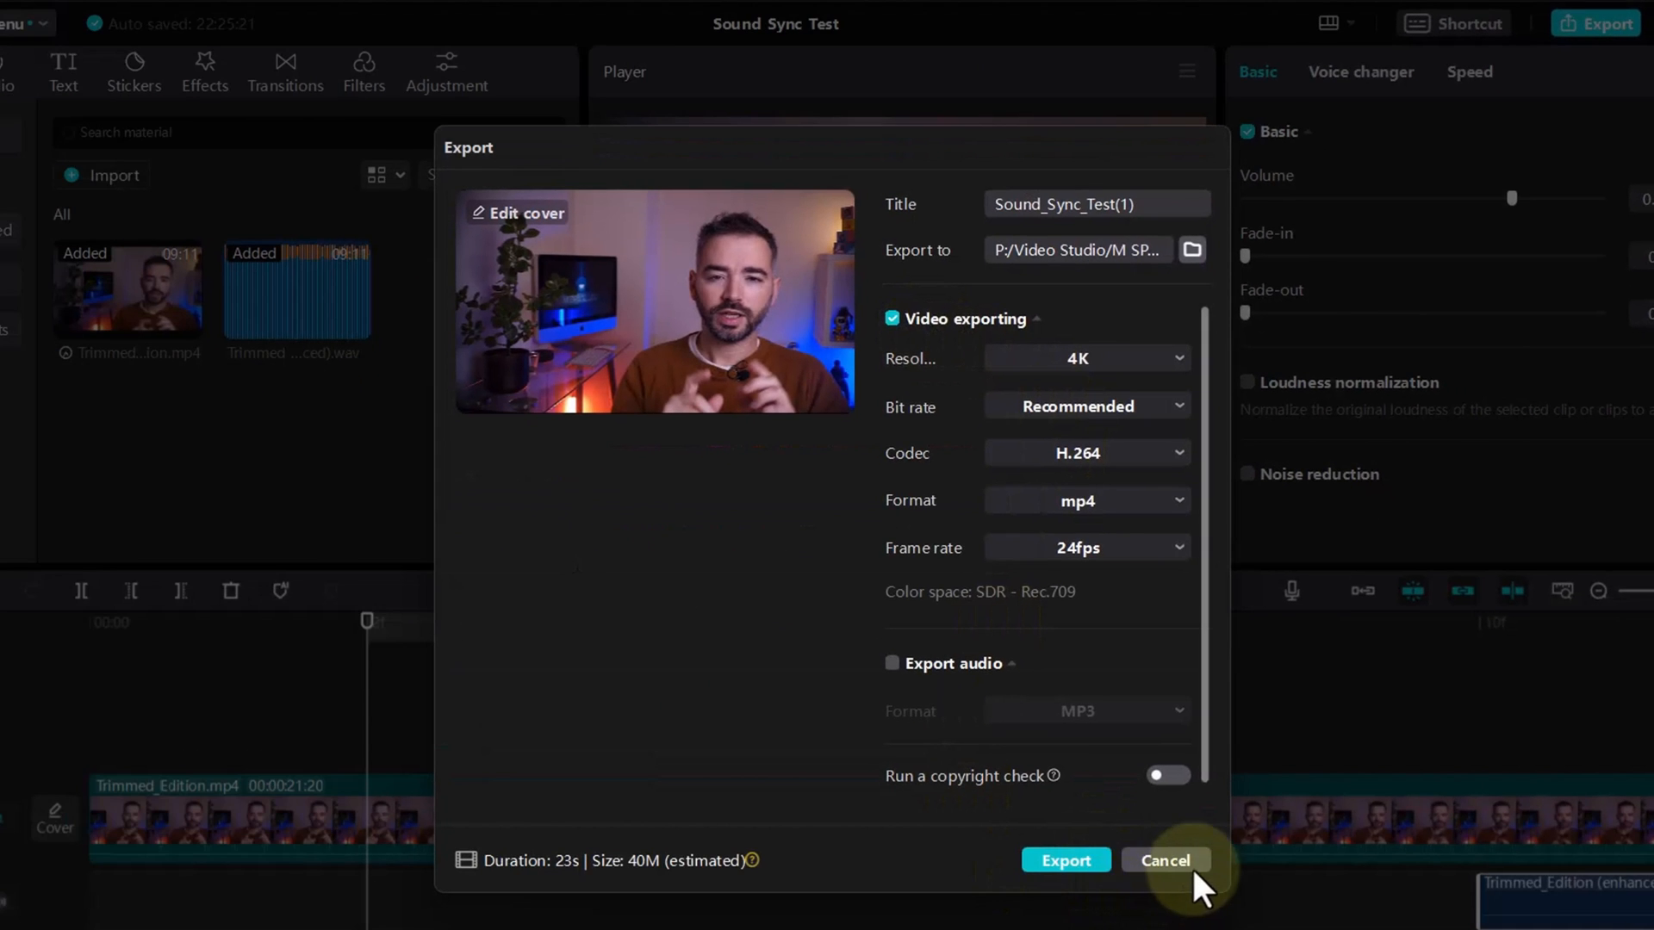
pyautogui.click(1193, 864)
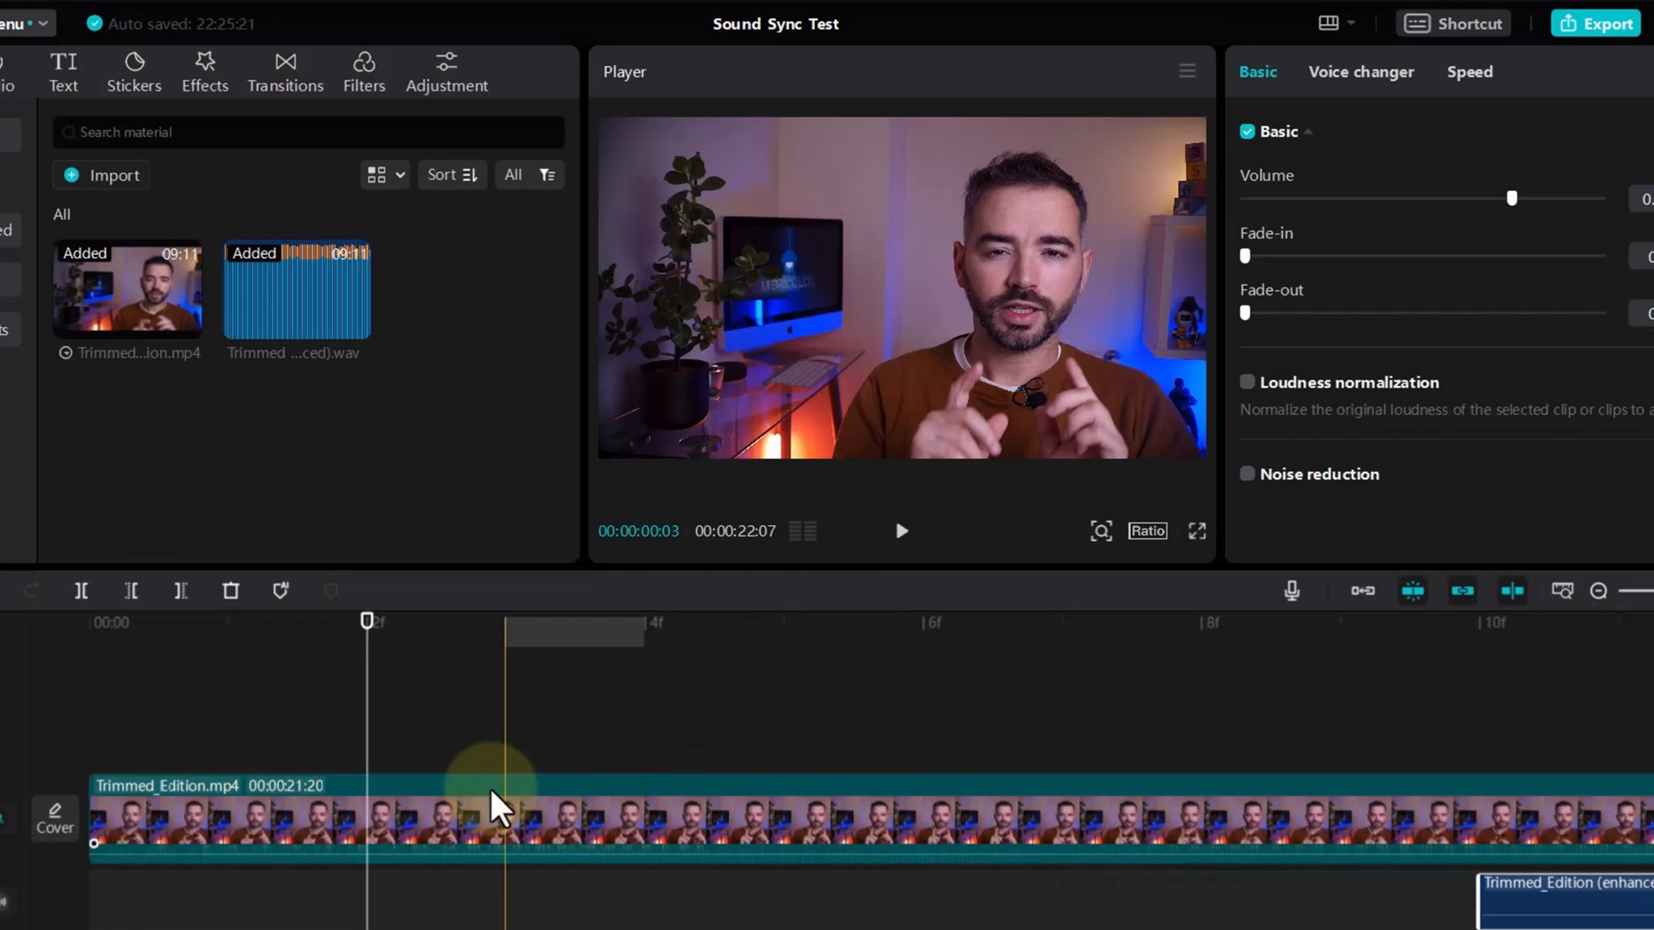
# Step: Play the timeline from the beginning to check whether the shifted audio matches the lip movements, and stop playback
pyautogui.scroll(-5, 685, 748)
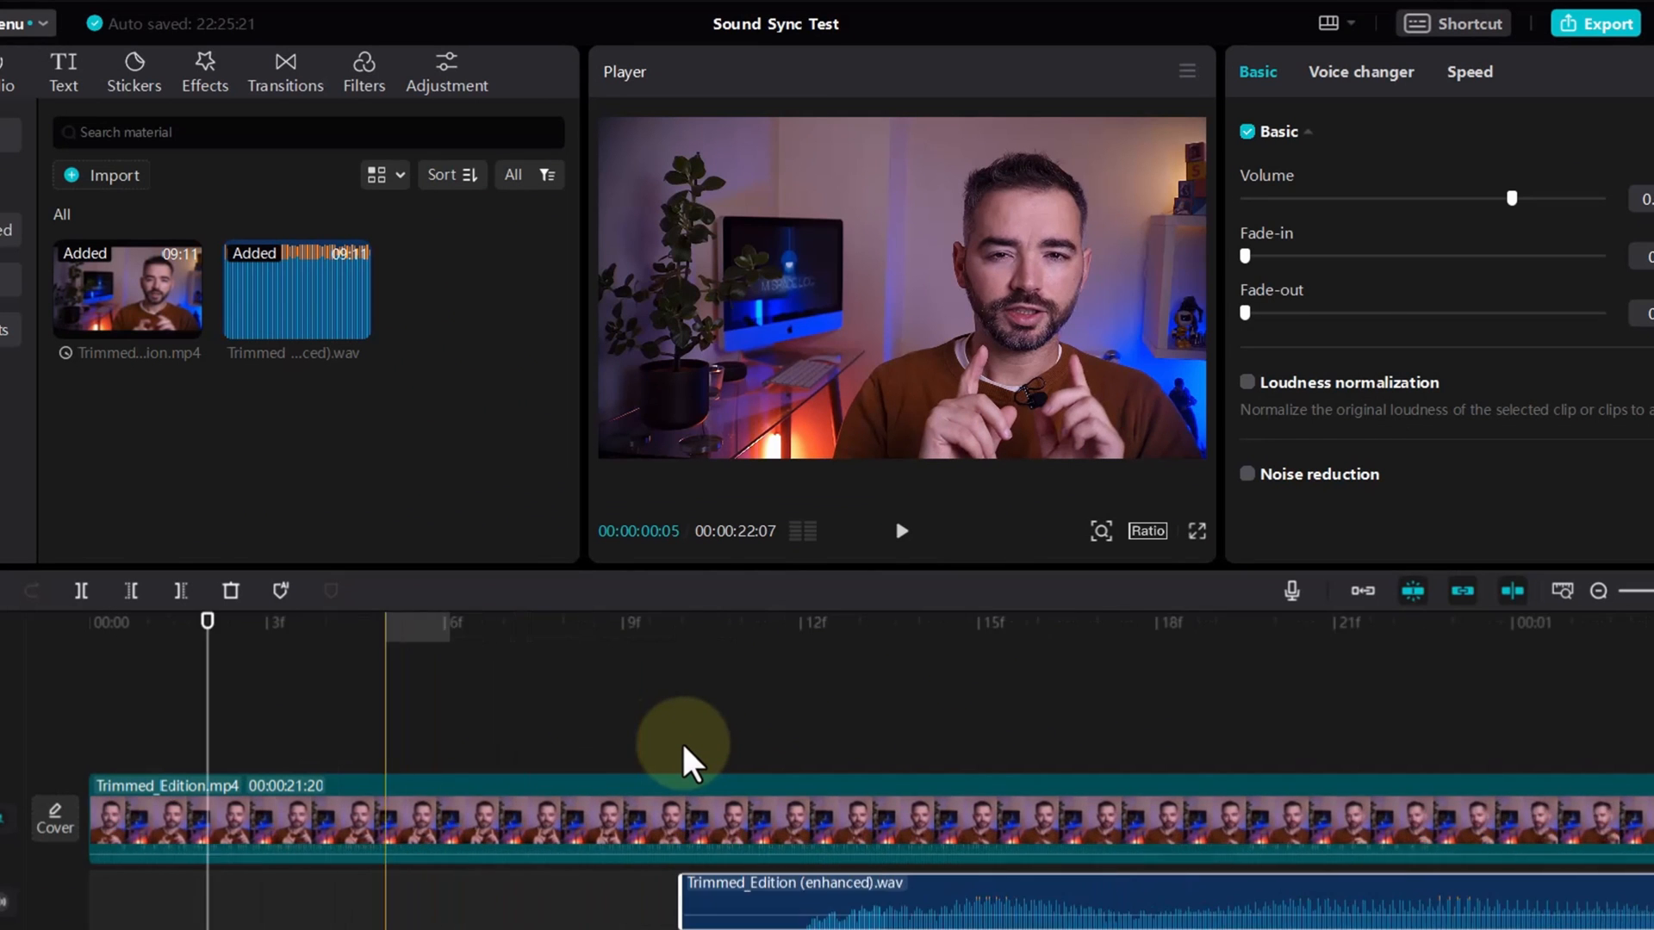
pyautogui.scroll(-4, 681, 759)
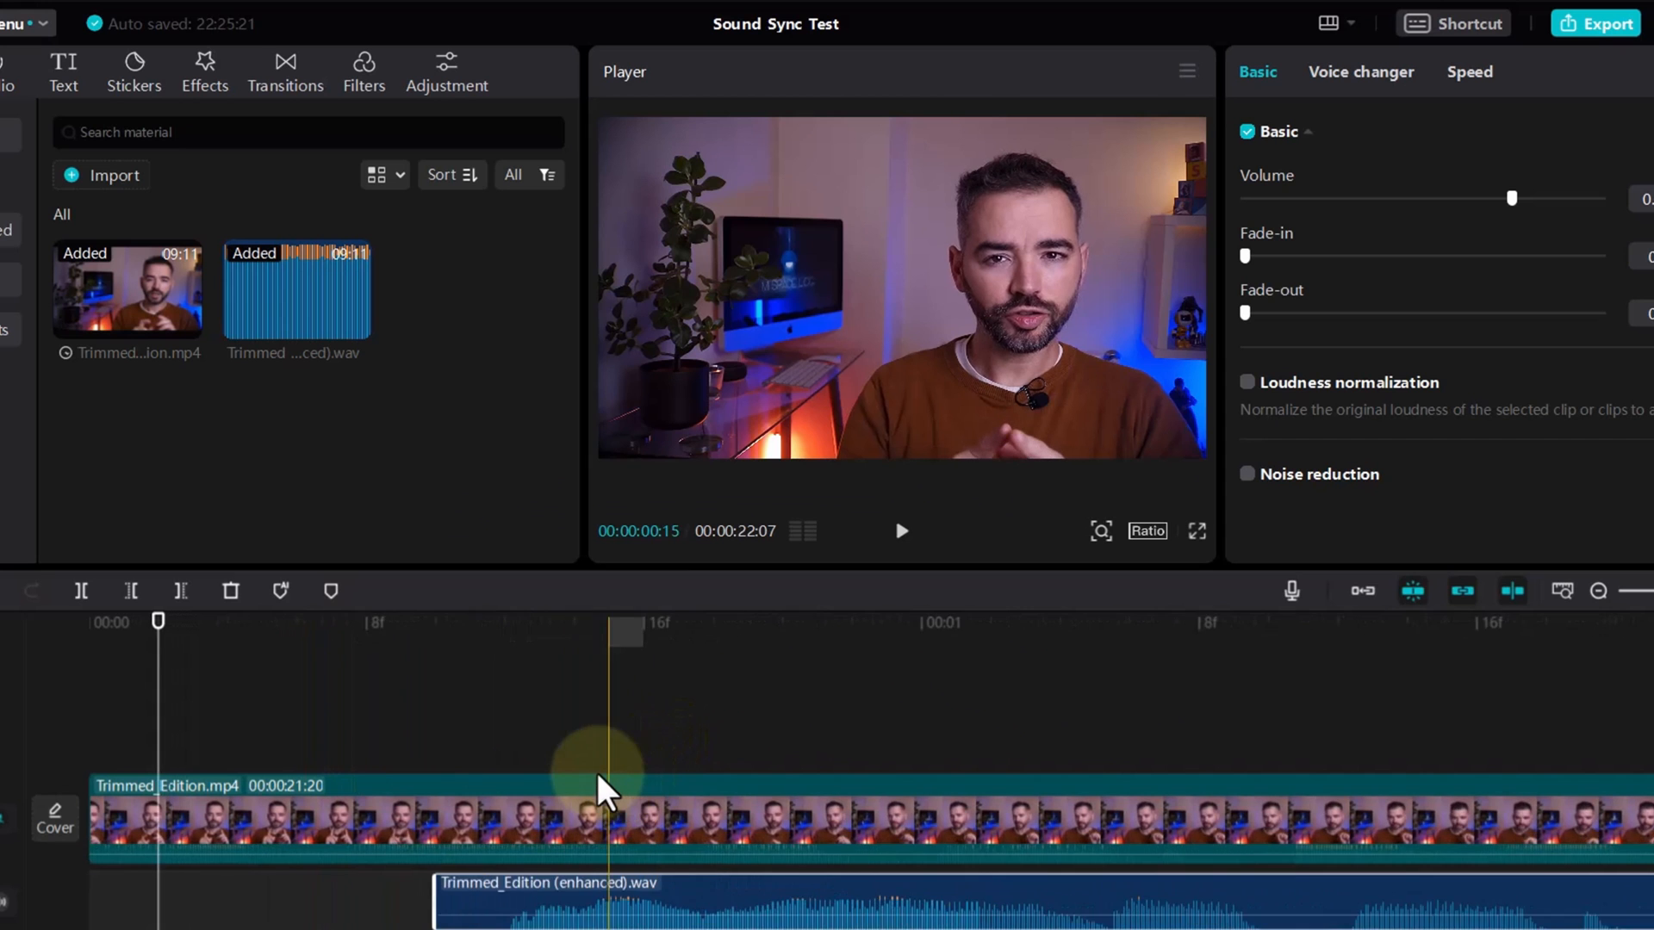
pyautogui.scroll(-3, 323, 896)
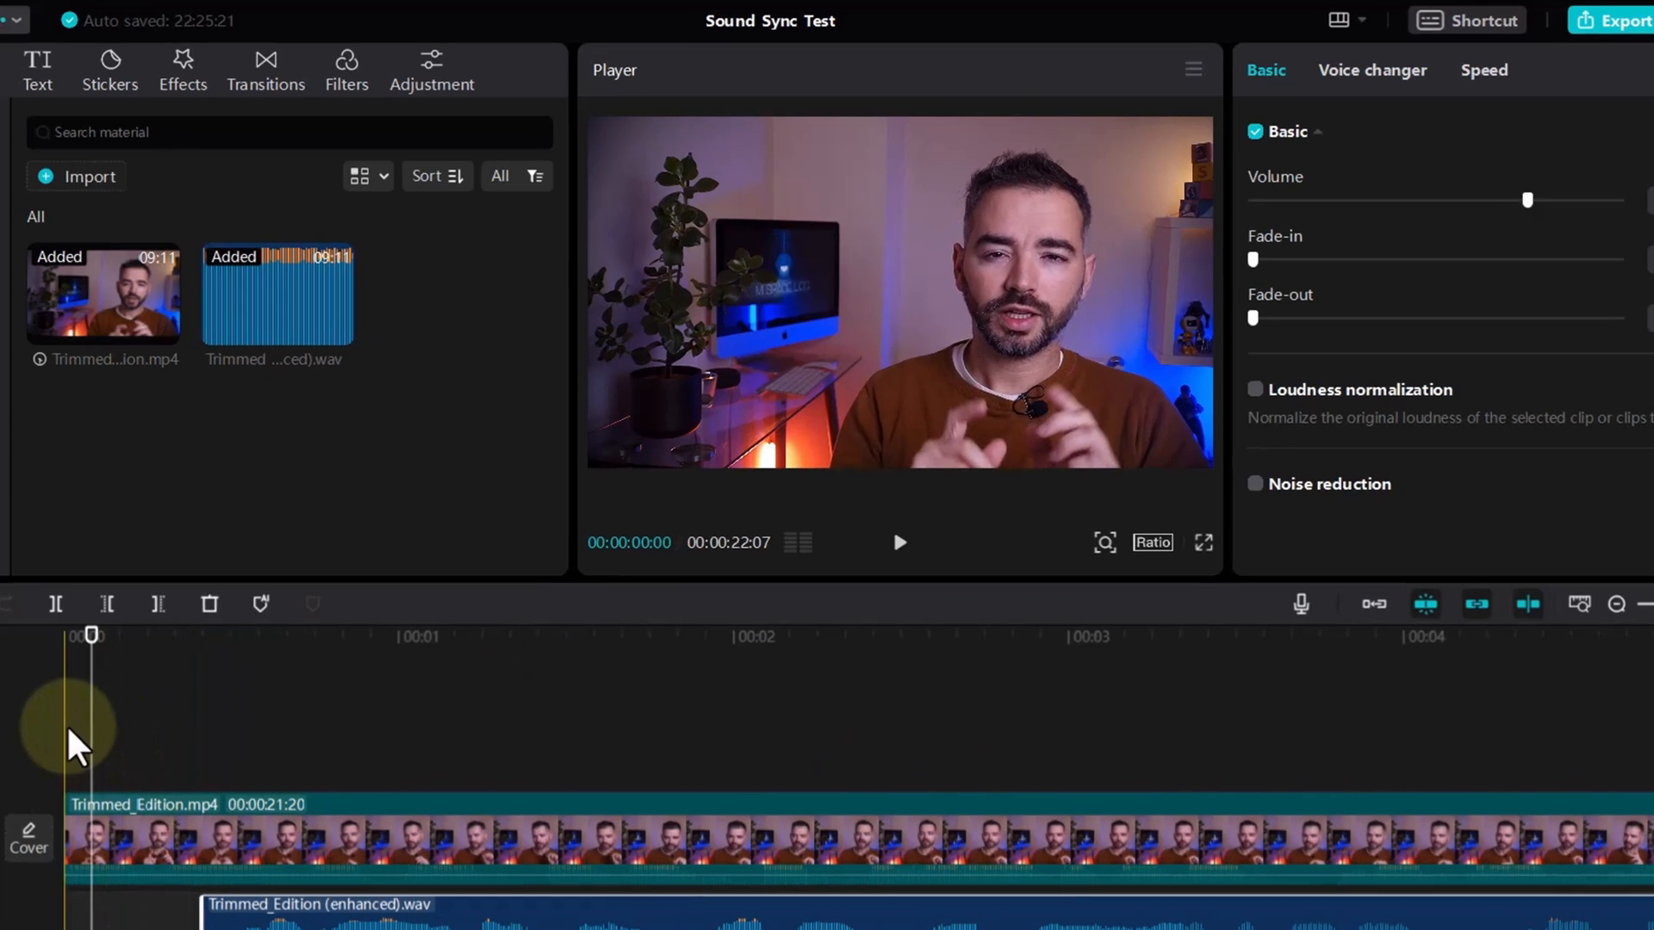
pyautogui.click(91, 719)
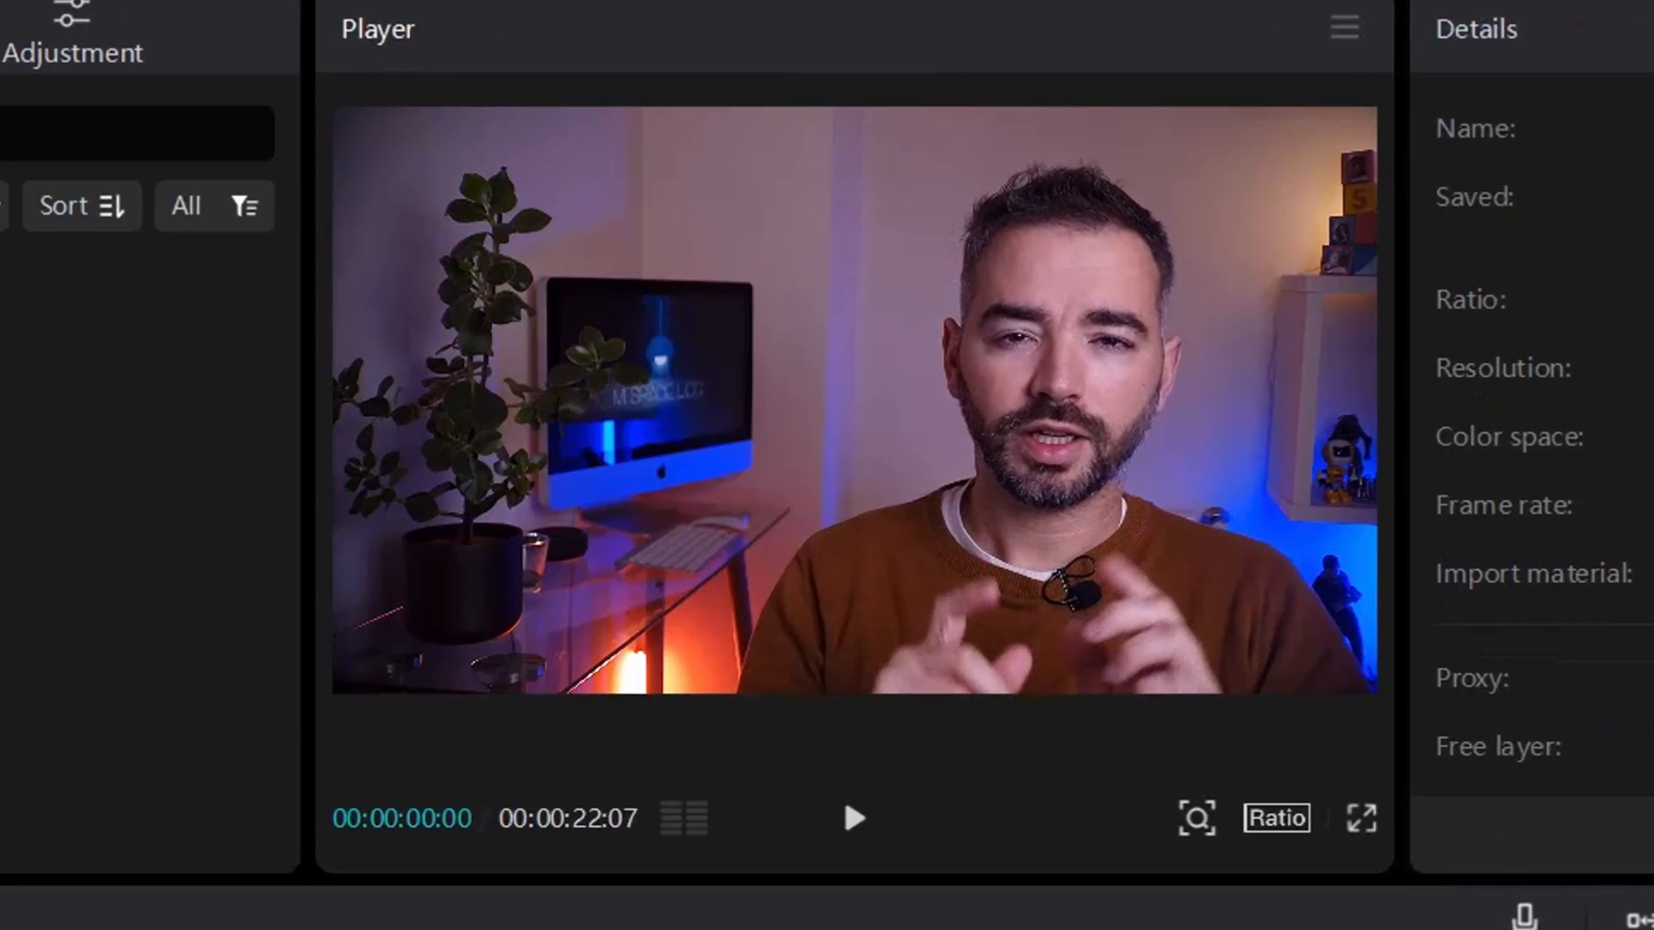
pyautogui.press('space')
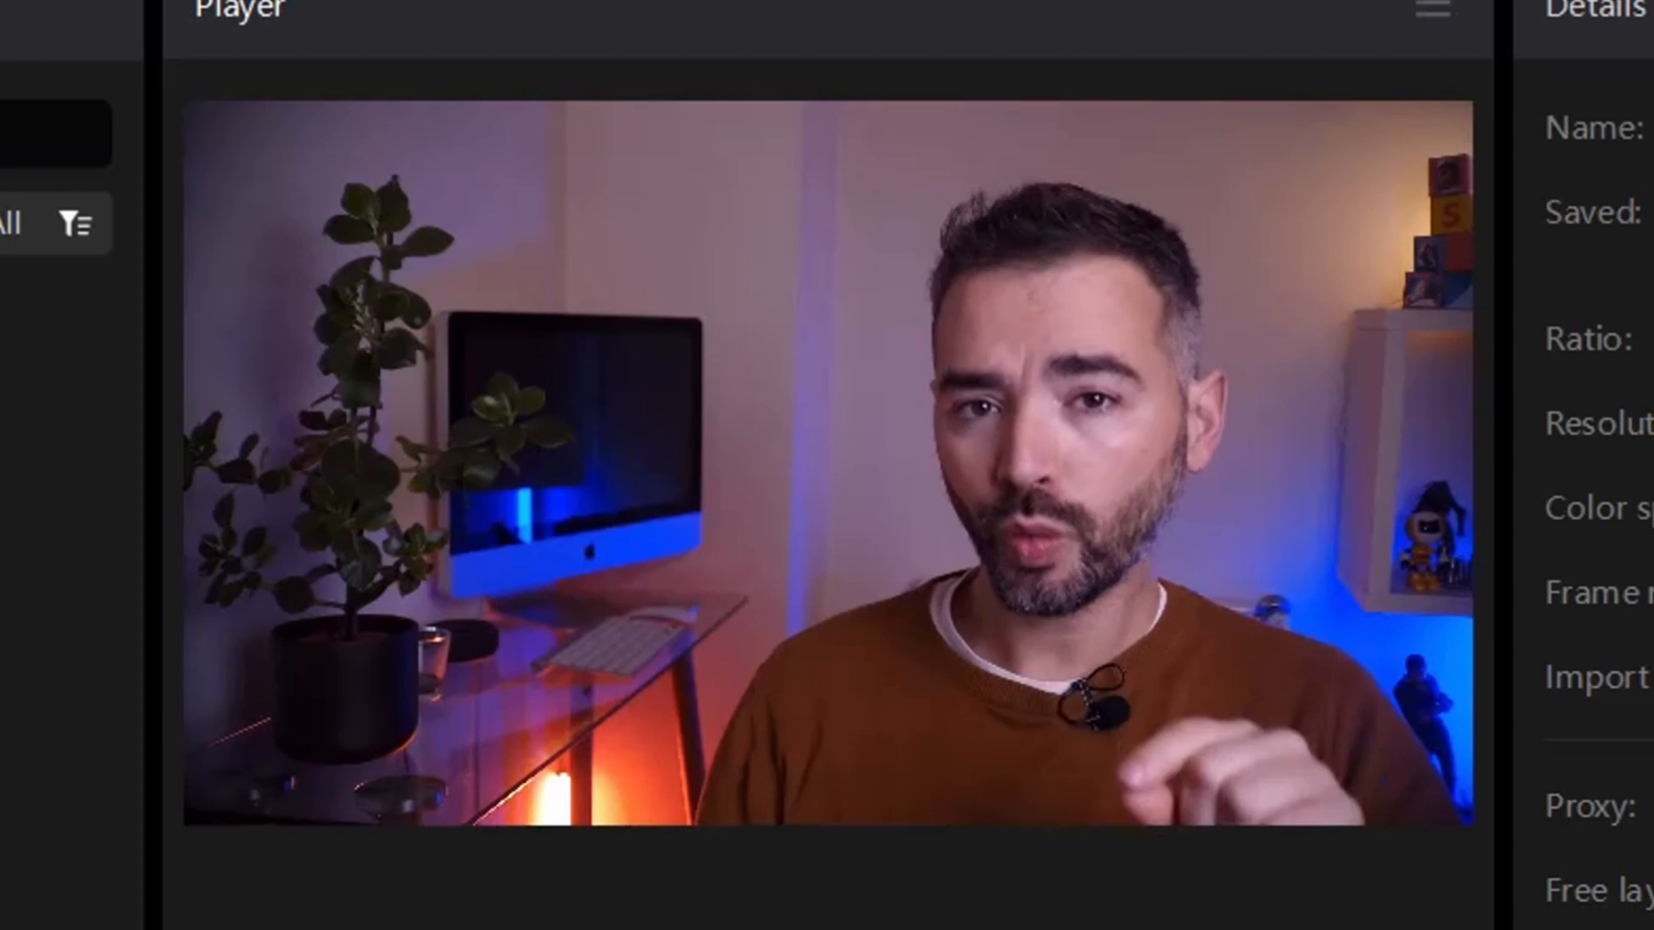
pyautogui.click(843, 922)
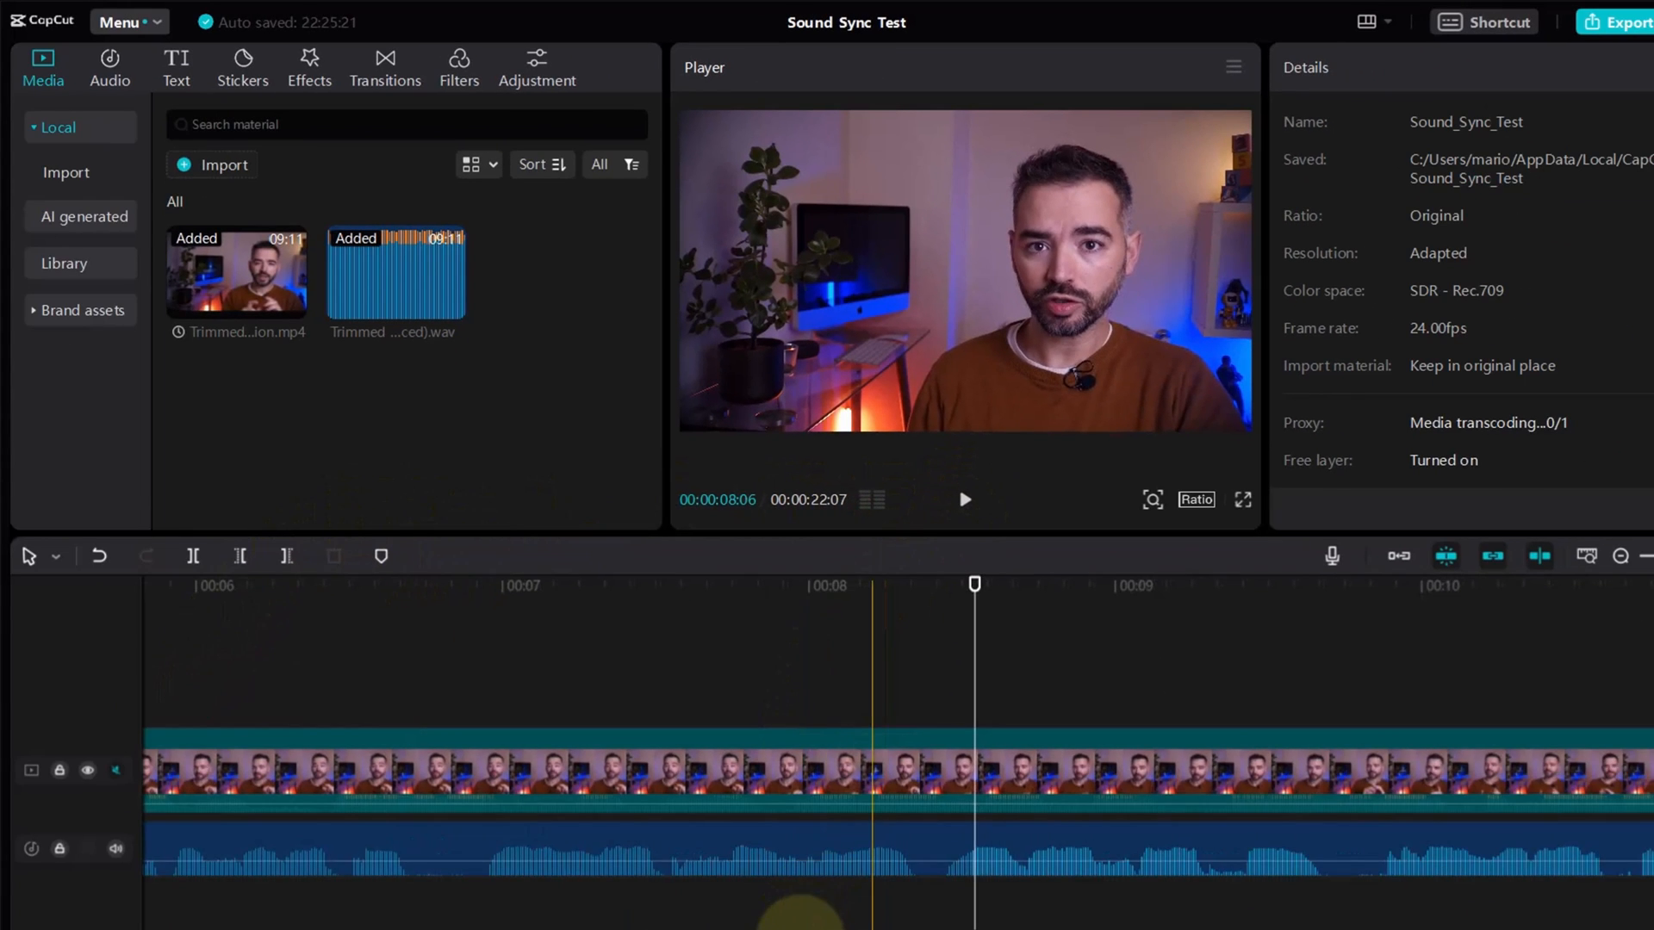
pyautogui.moveTo(623, 927); pyautogui.dragTo(299, 927)
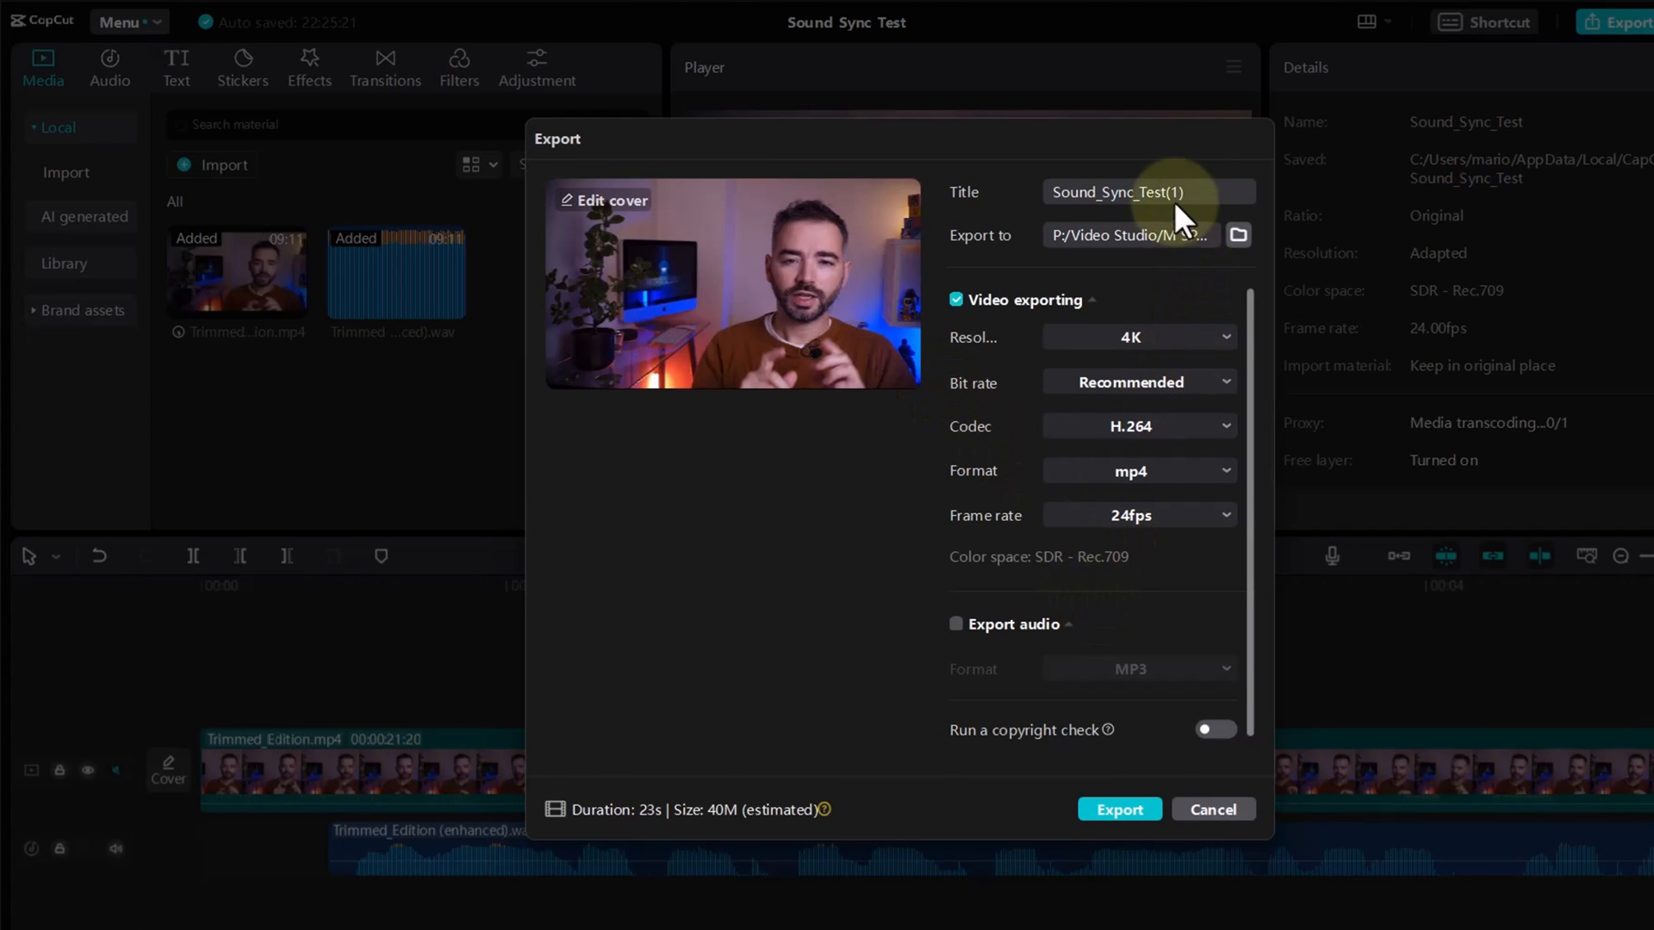
# Step: Export the project as Sound_Sync_Test(1) in 4K, H.264, mp4 at 24fps without sharing it, and play the exported file in VLC
pyautogui.click(1136, 808)
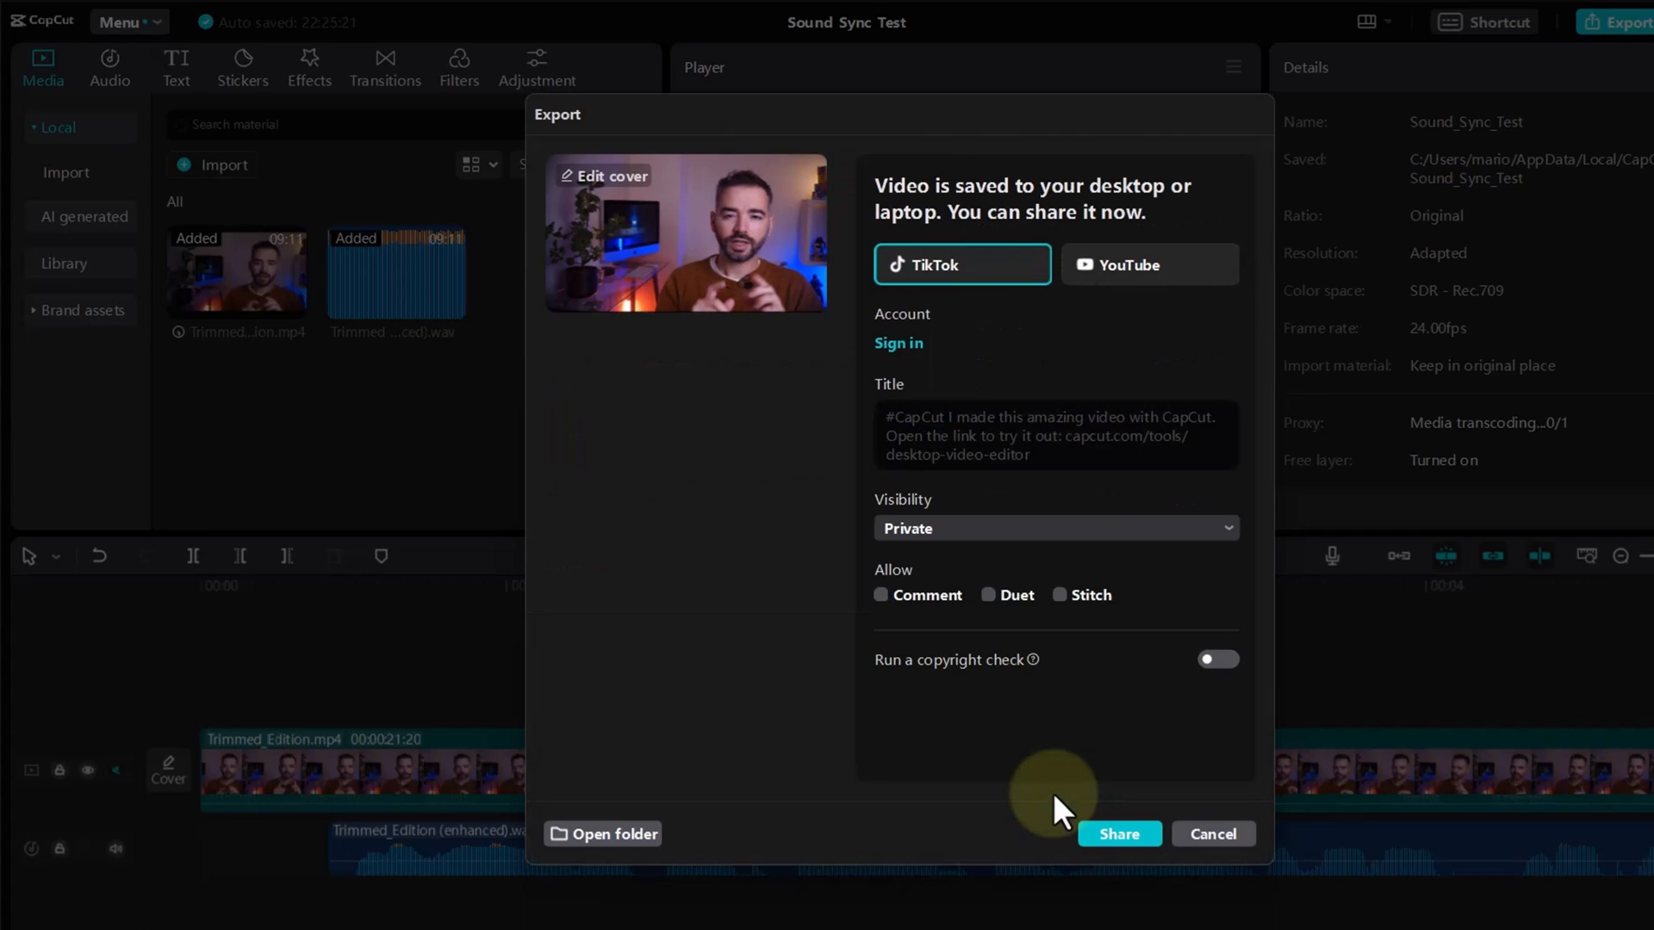
pyautogui.click(1210, 834)
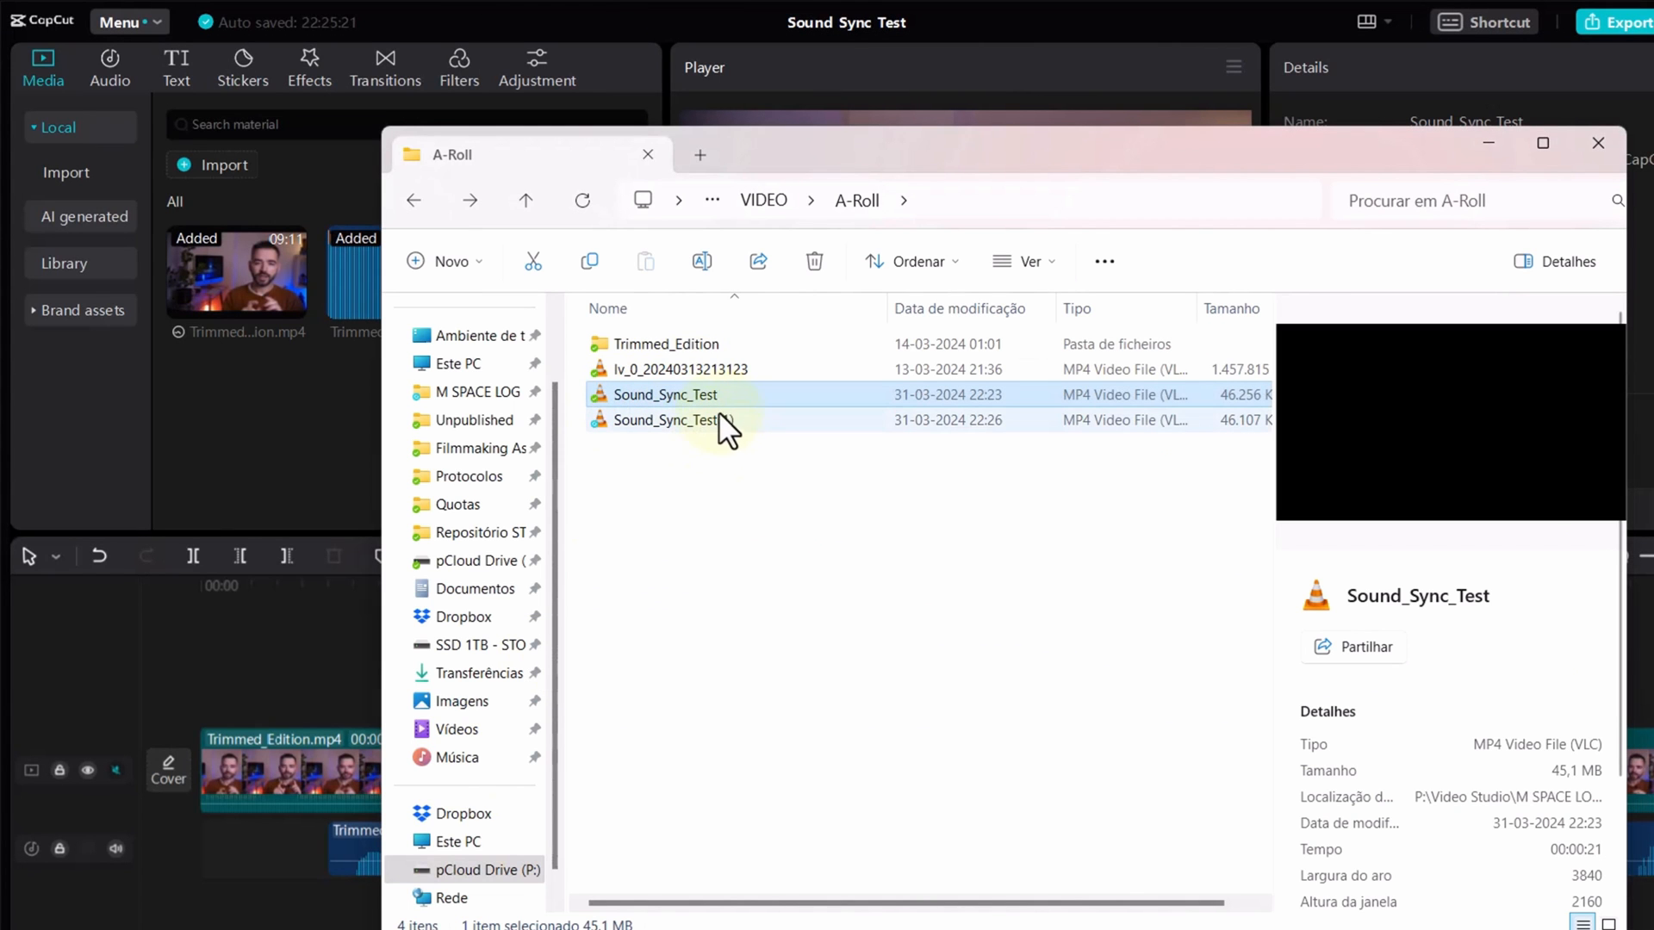
pyautogui.click(716, 416)
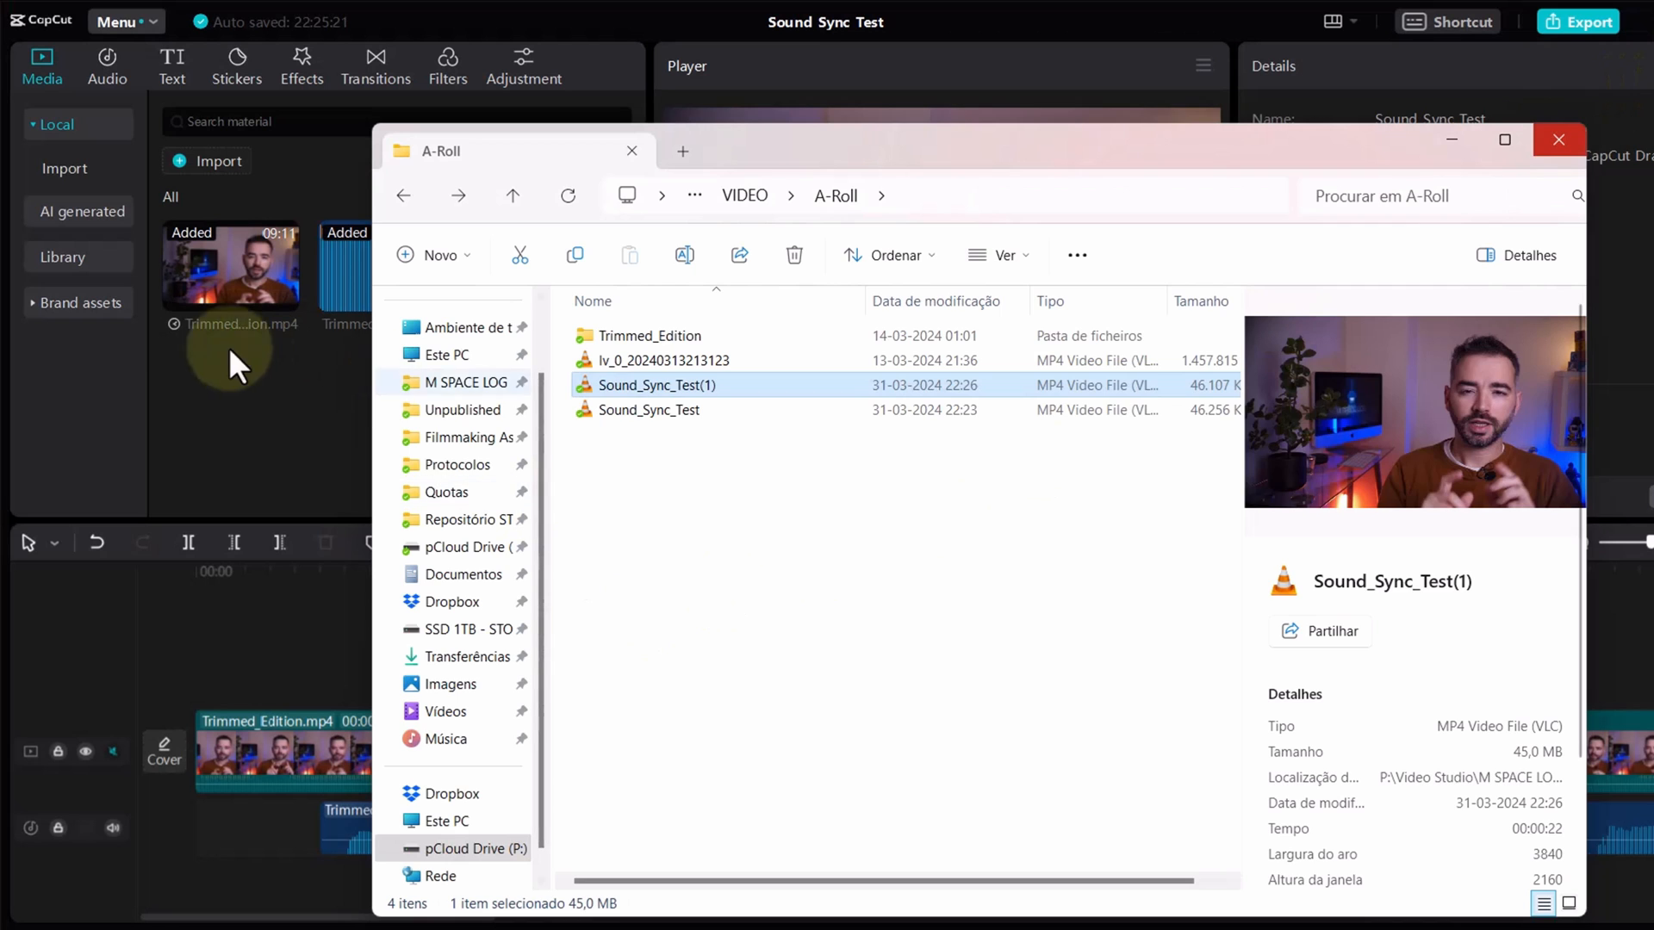
pyautogui.click(229, 347)
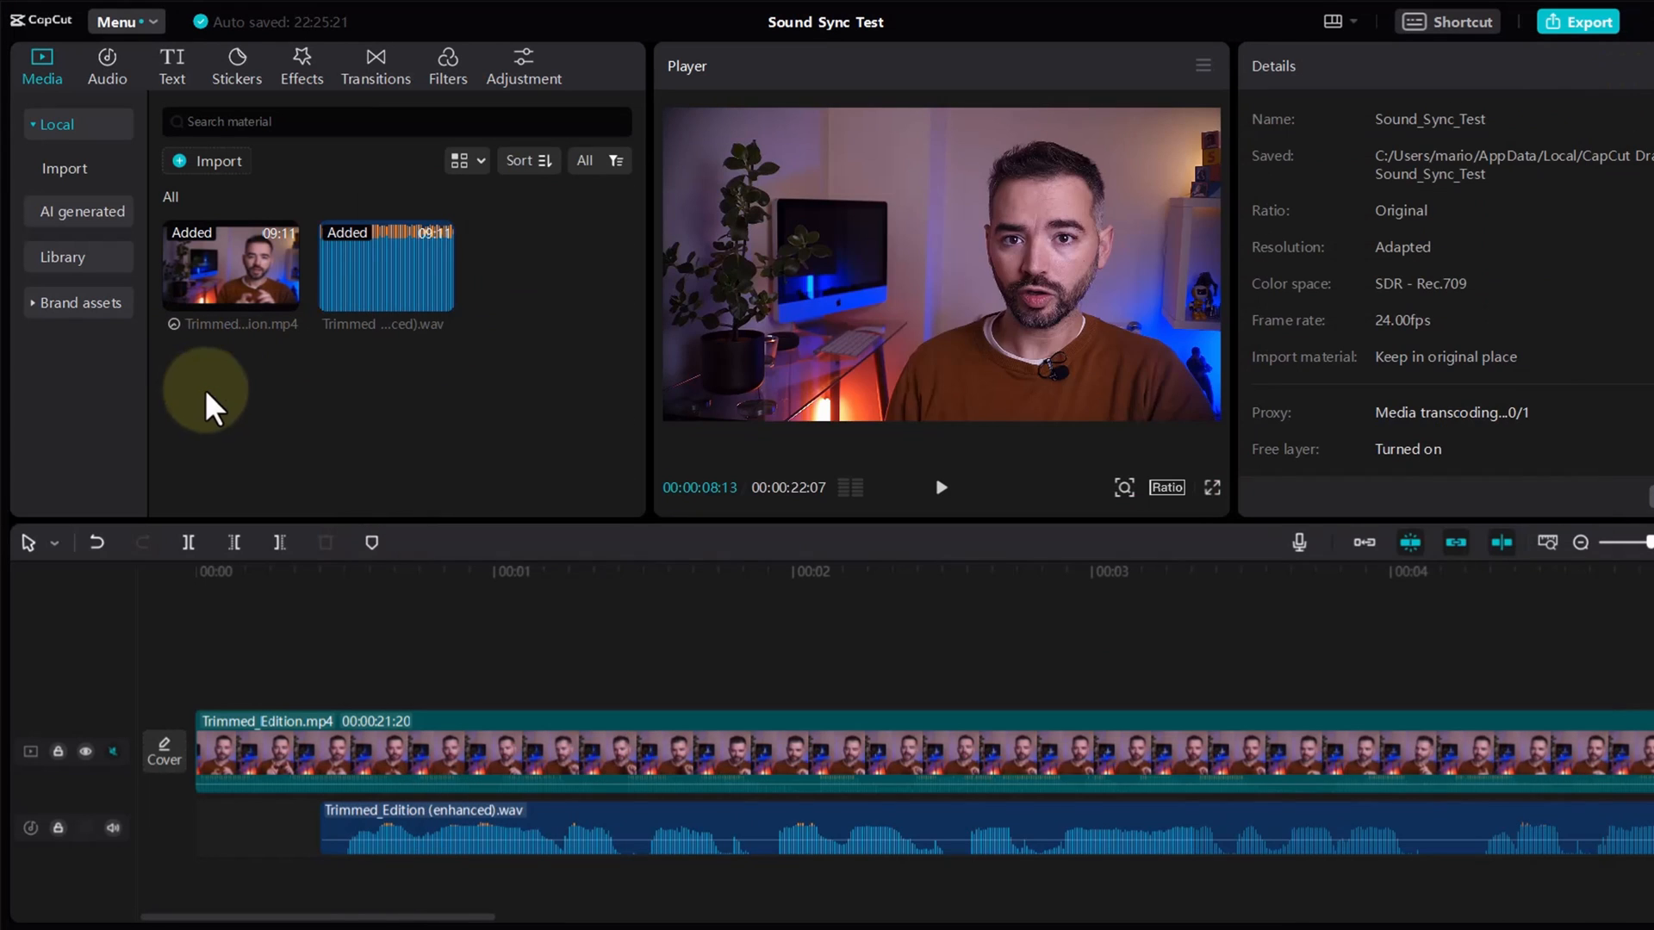
# Step: Try aligning the Trimmed_Edition (enhanced).wav clip with the start of the video clip, and return it to the 10f mark
pyautogui.click(357, 686)
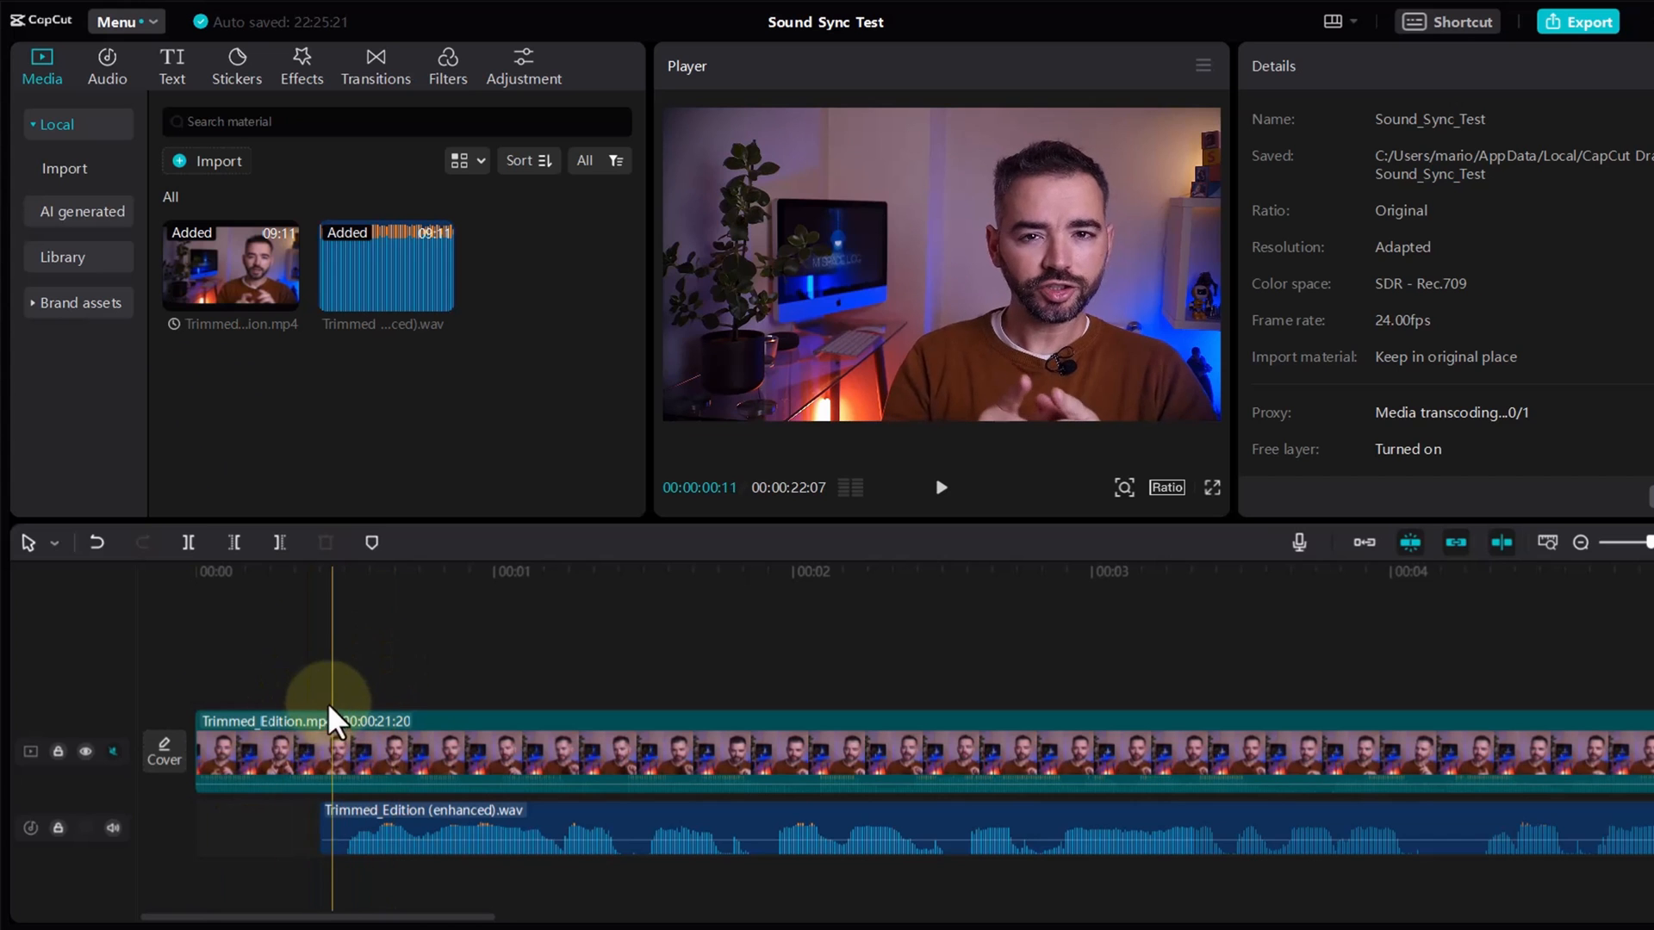
pyautogui.click(210, 695)
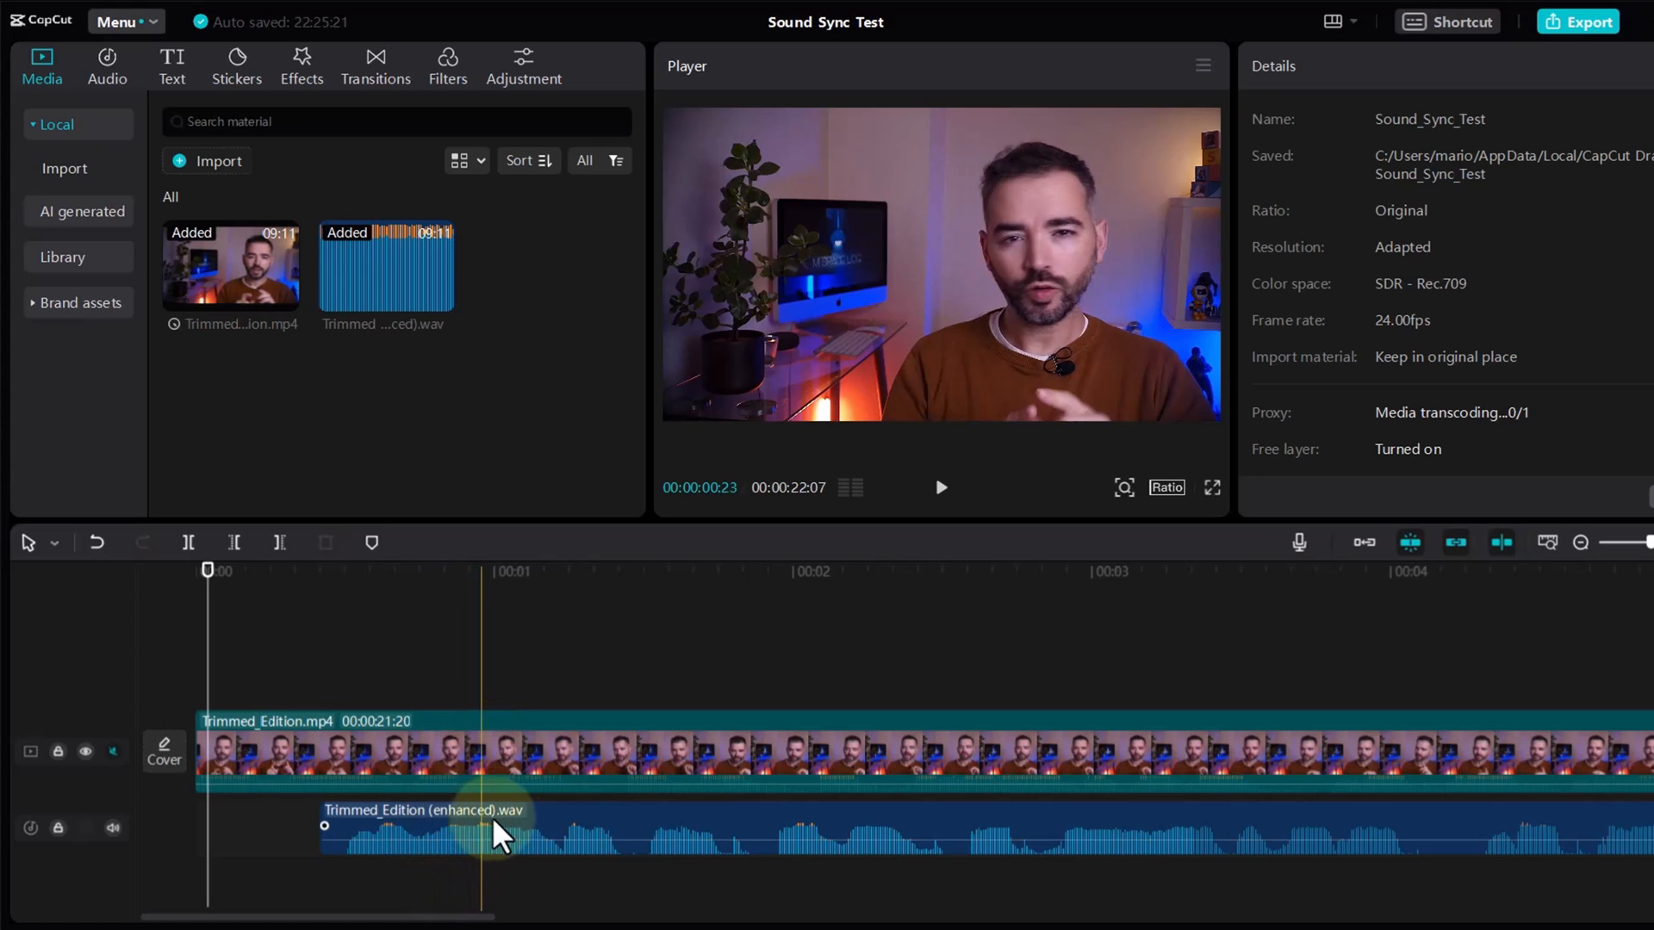
pyautogui.moveTo(546, 827); pyautogui.dragTo(432, 826)
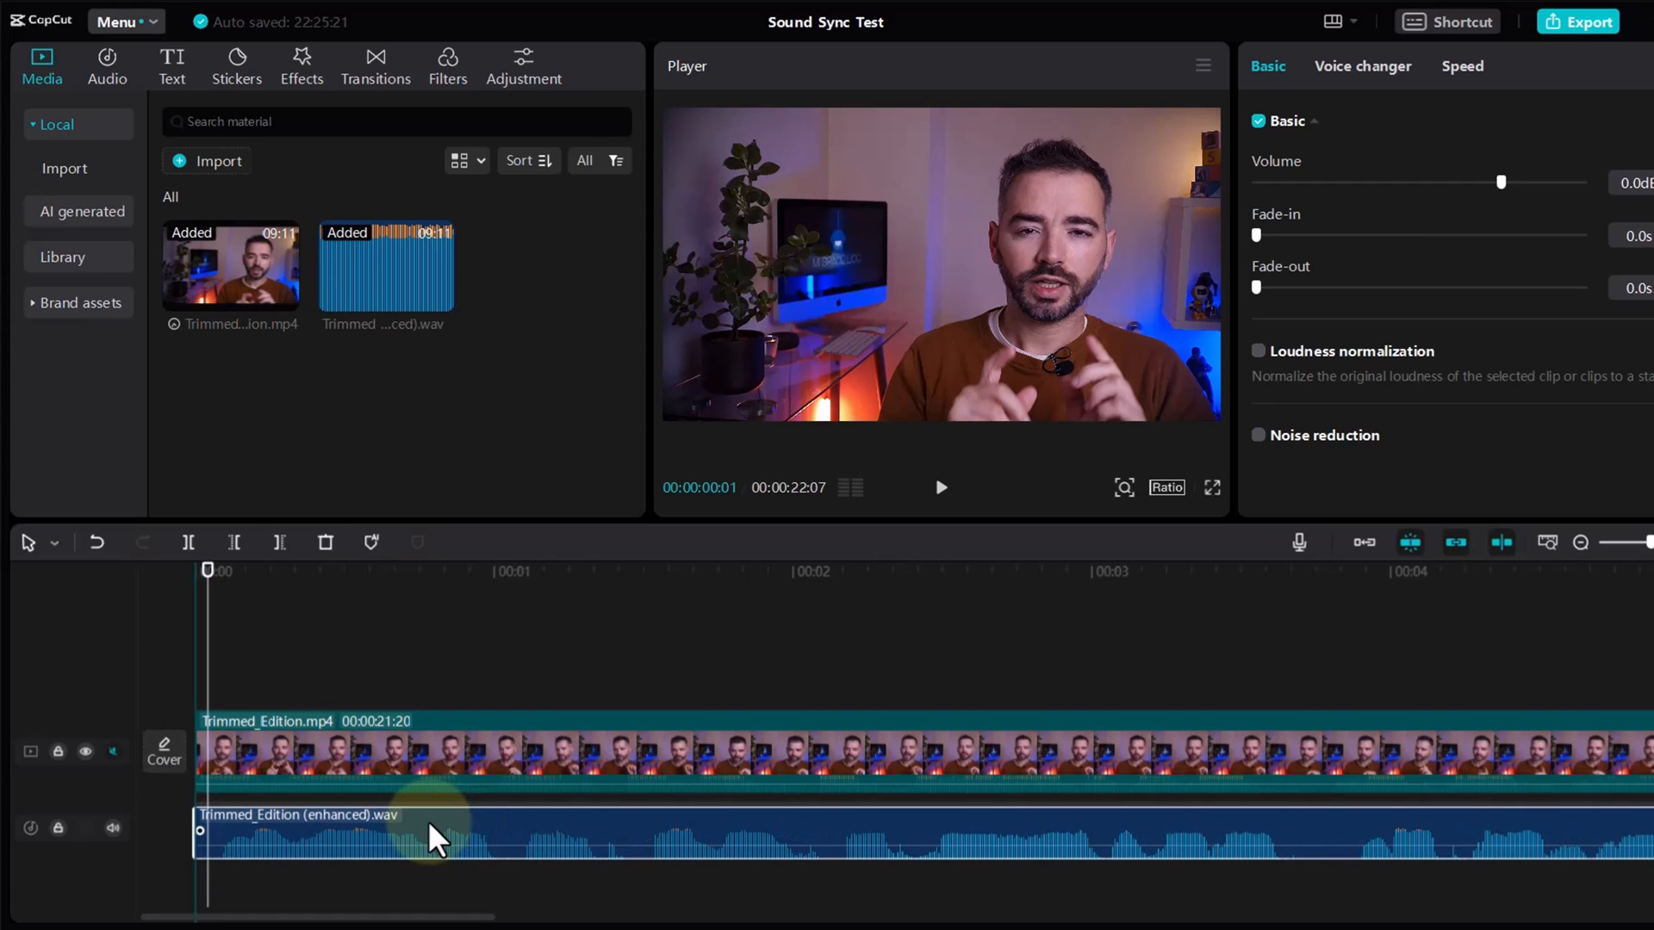
pyautogui.moveTo(434, 838); pyautogui.dragTo(431, 826)
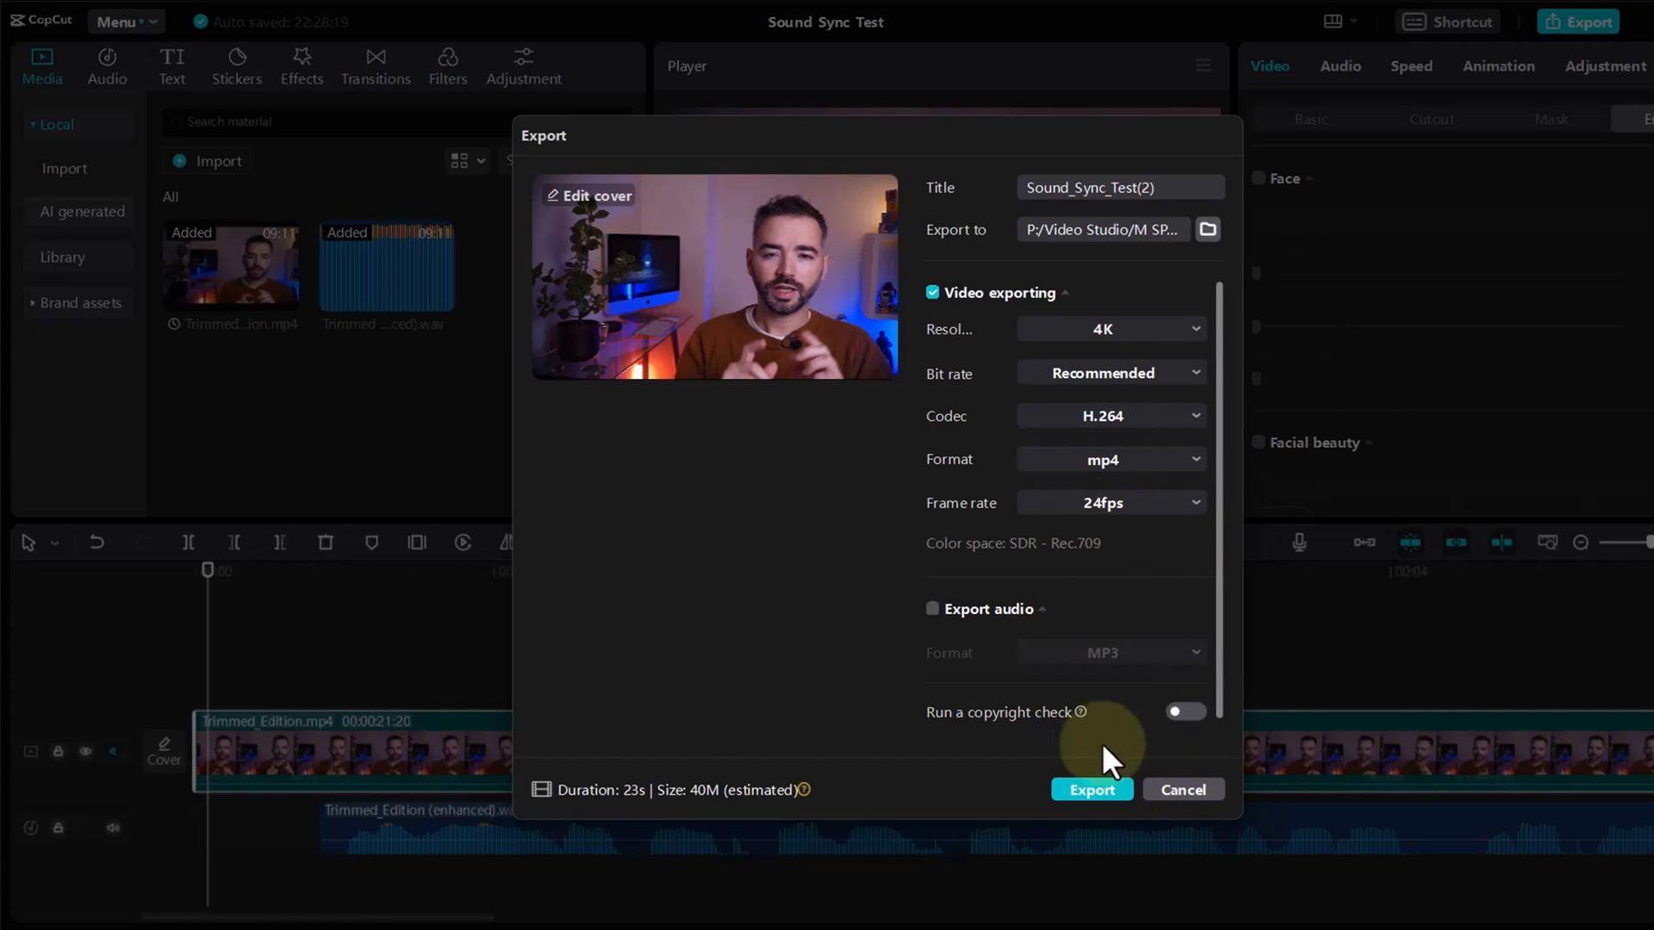
pyautogui.click(1182, 790)
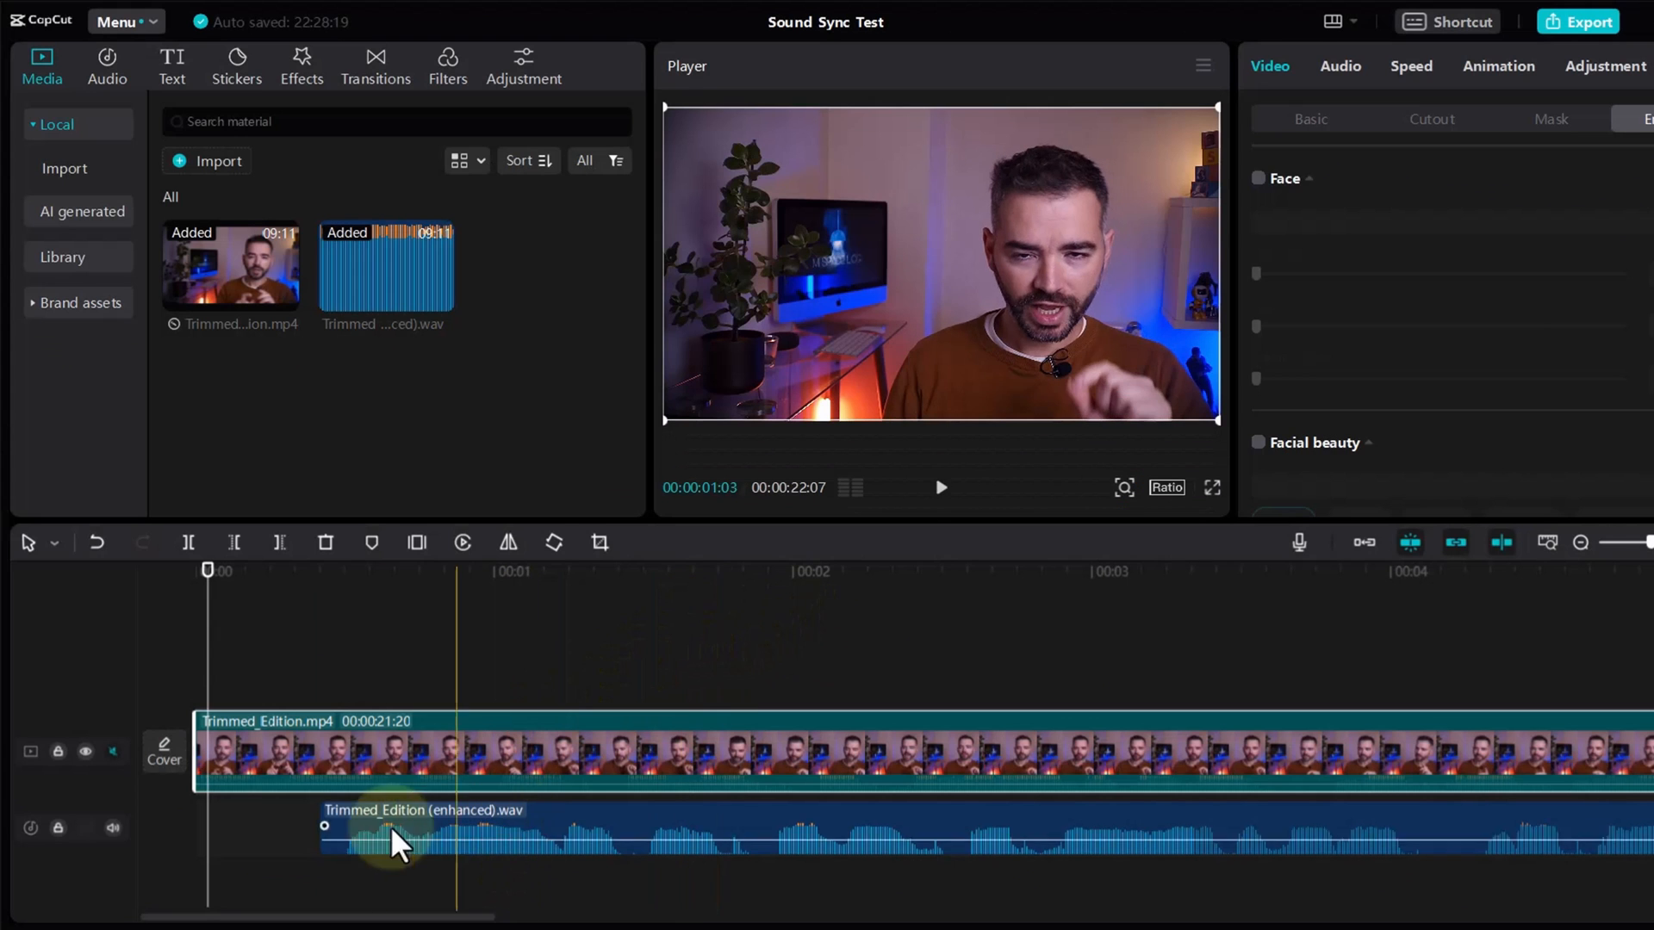